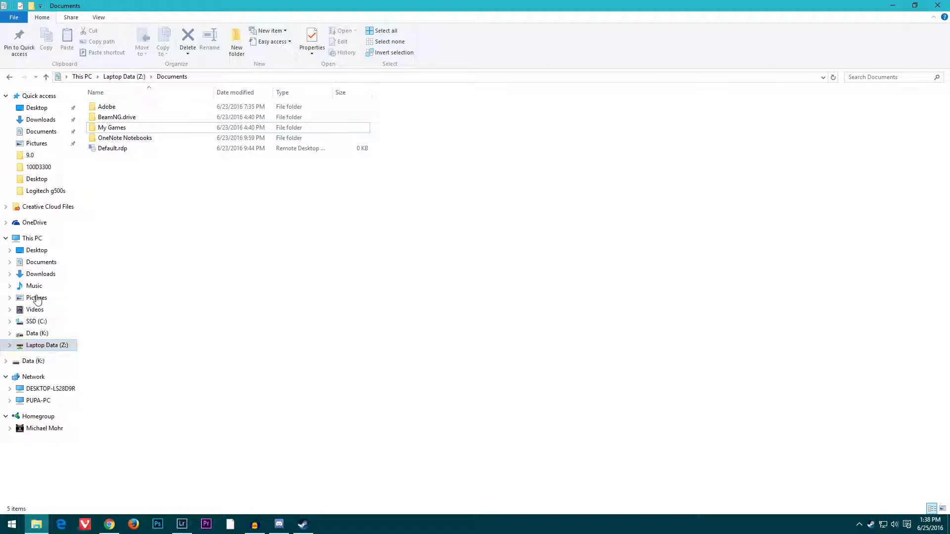
{"action": "left_click", "coordinate": [34, 239]}
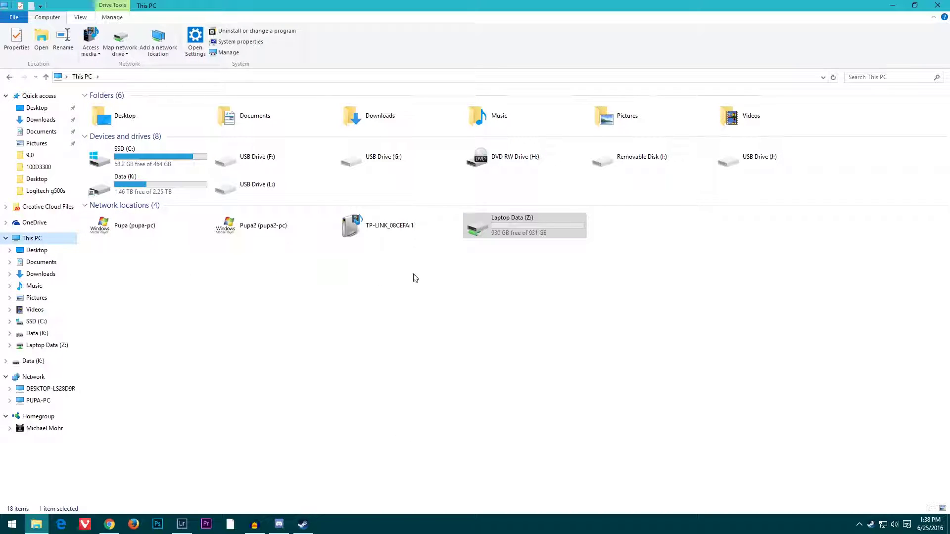
{"action": "left_click", "coordinate": [137, 163]}
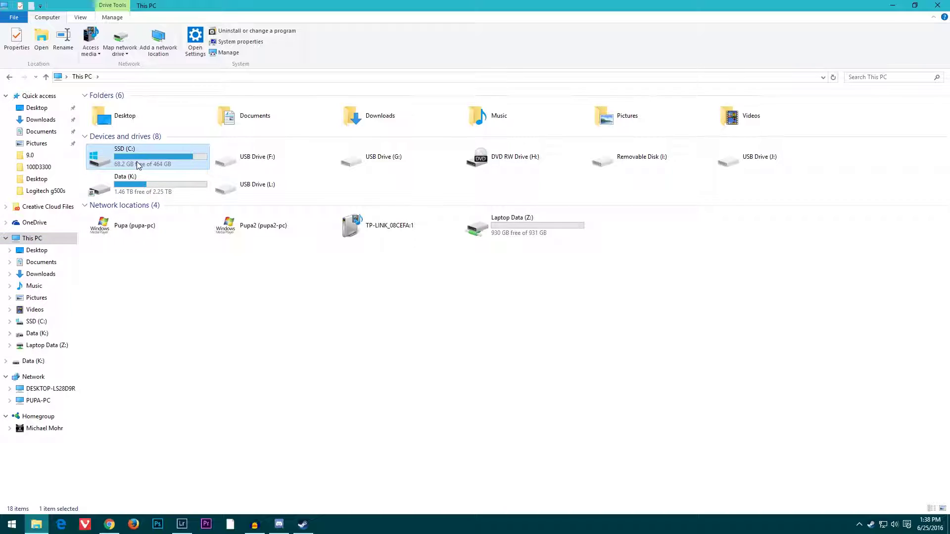
{"action": "left_click", "coordinate": [151, 191]}
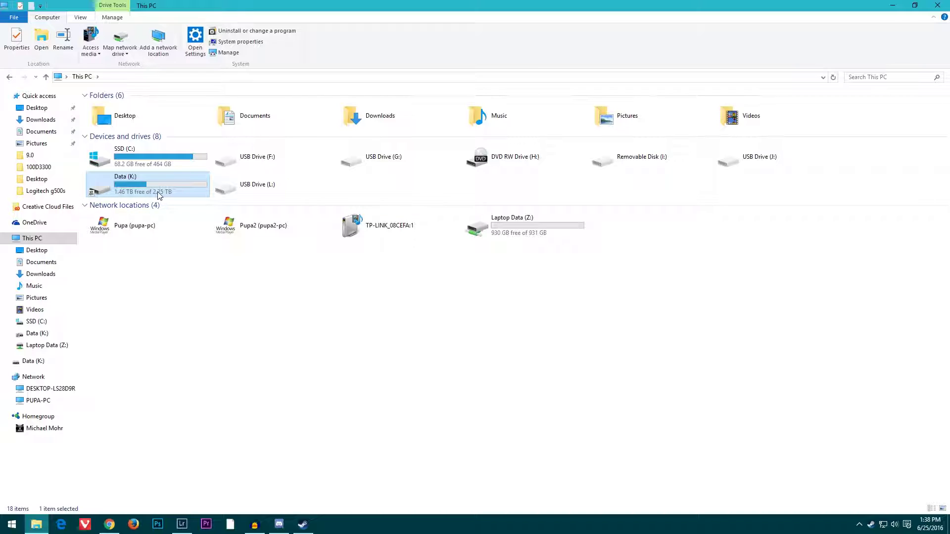
{"action": "left_click", "coordinate": [544, 219]}
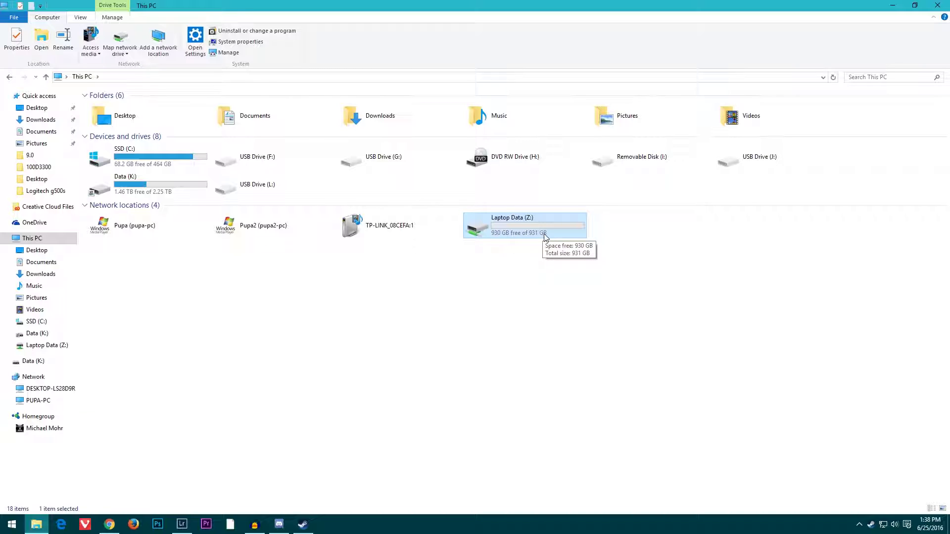
{"action": "double_click", "coordinate": [546, 235]}
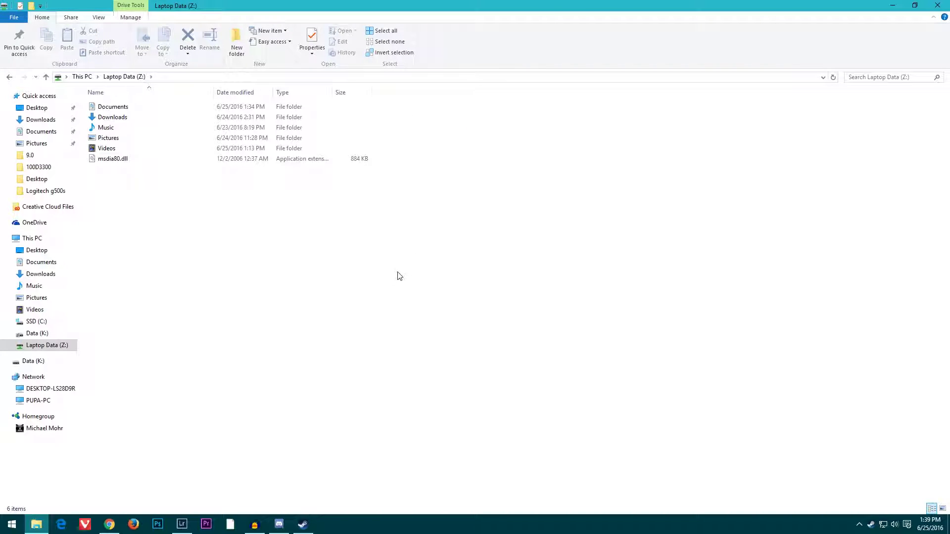
{"action": "double_click", "coordinate": [111, 111]}
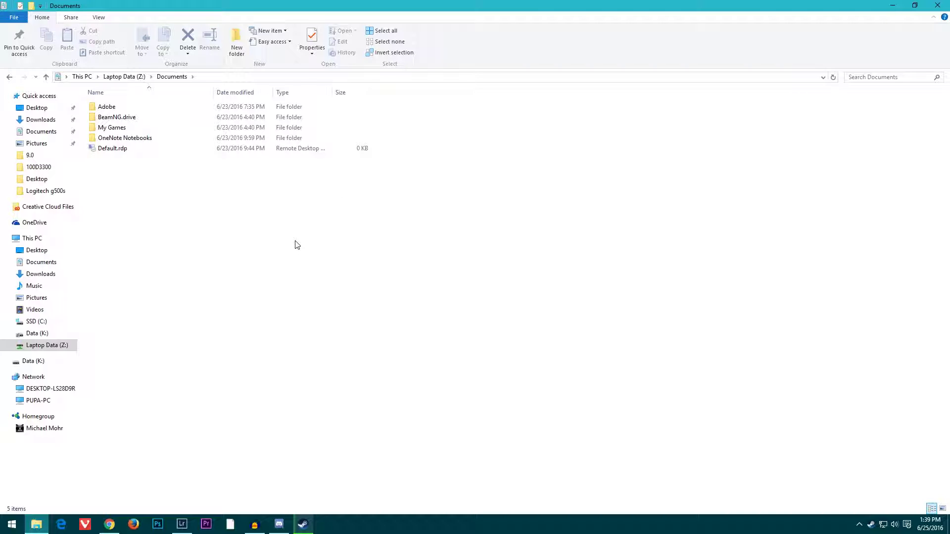
{"action": "right_click", "coordinate": [133, 193]}
{"action": "mouse_move", "coordinate": [203, 297]}
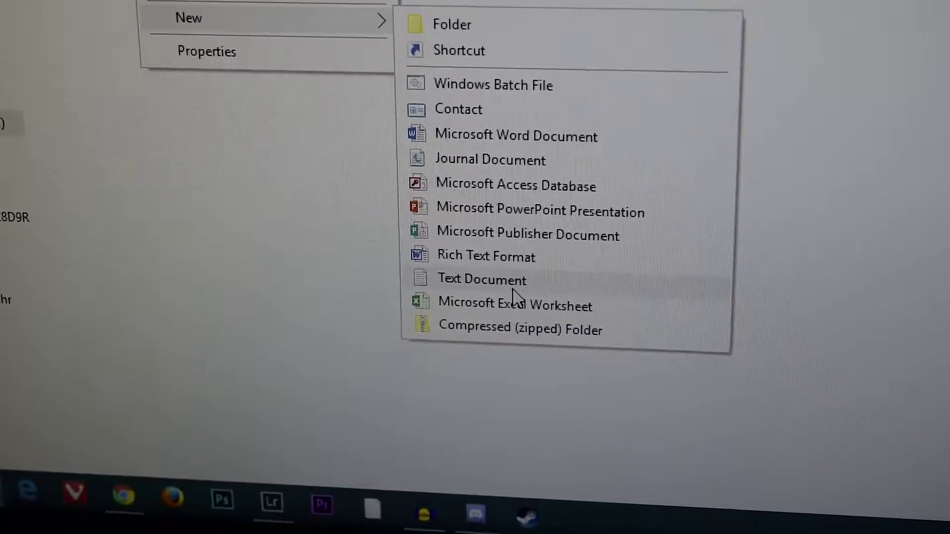
{"action": "left_click", "coordinate": [512, 286]}
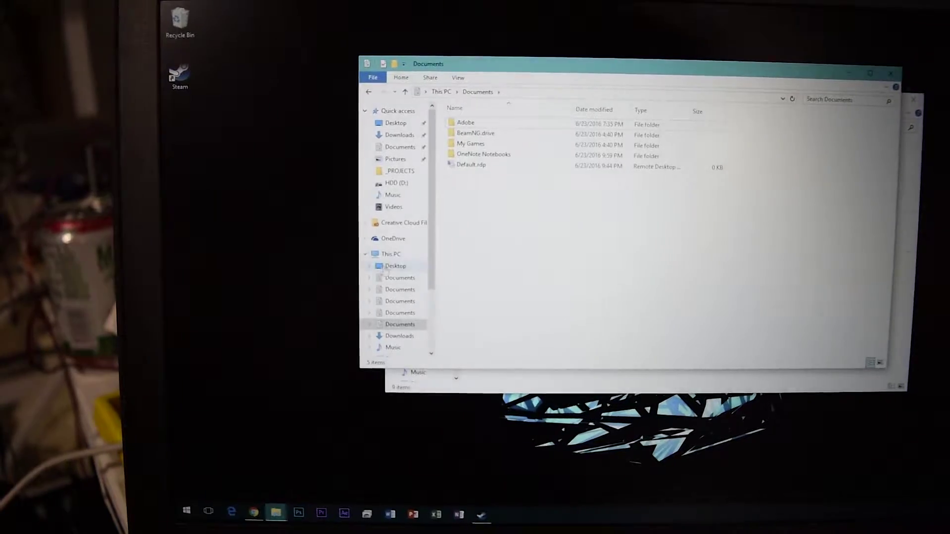
{"action": "left_click", "coordinate": [384, 255]}
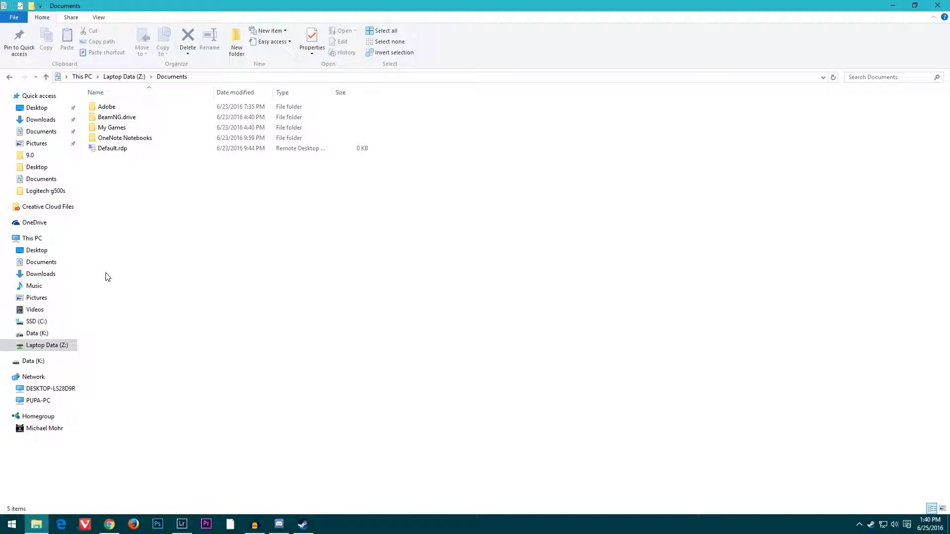
From This PC, open the Documents folder on Data (K:)
{"action": "left_click", "coordinate": [45, 239]}
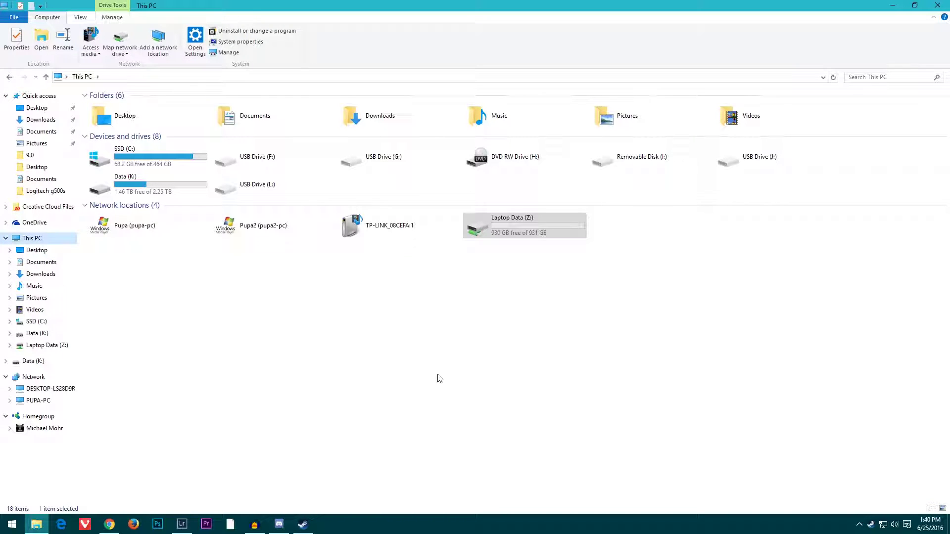
{"action": "left_click", "coordinate": [149, 183]}
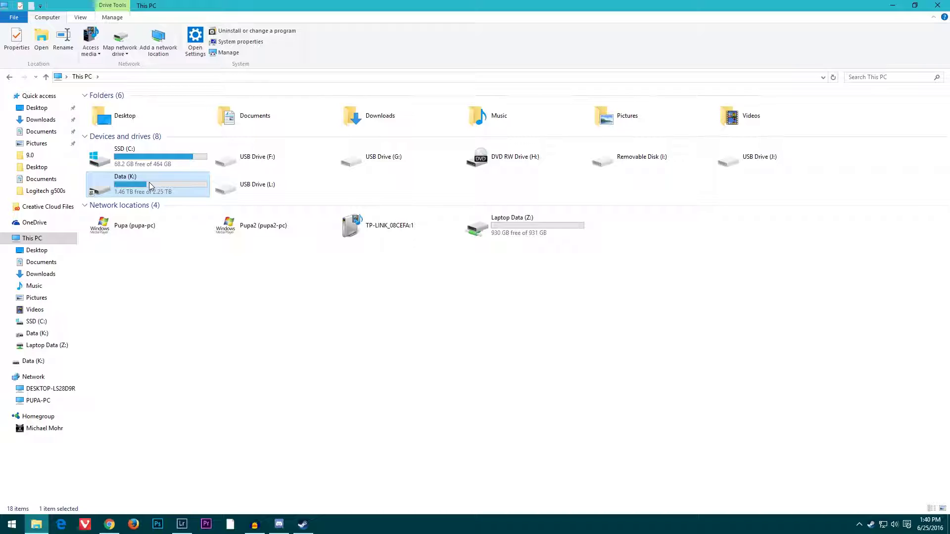
{"action": "right_click", "coordinate": [149, 182]}
{"action": "left_click", "coordinate": [124, 190]}
{"action": "double_click", "coordinate": [125, 190]}
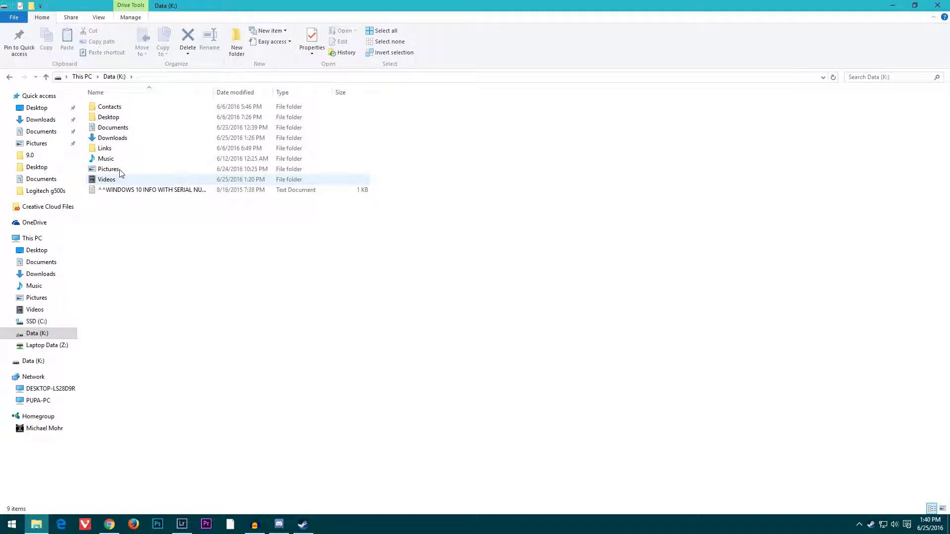
{"action": "double_click", "coordinate": [112, 127]}
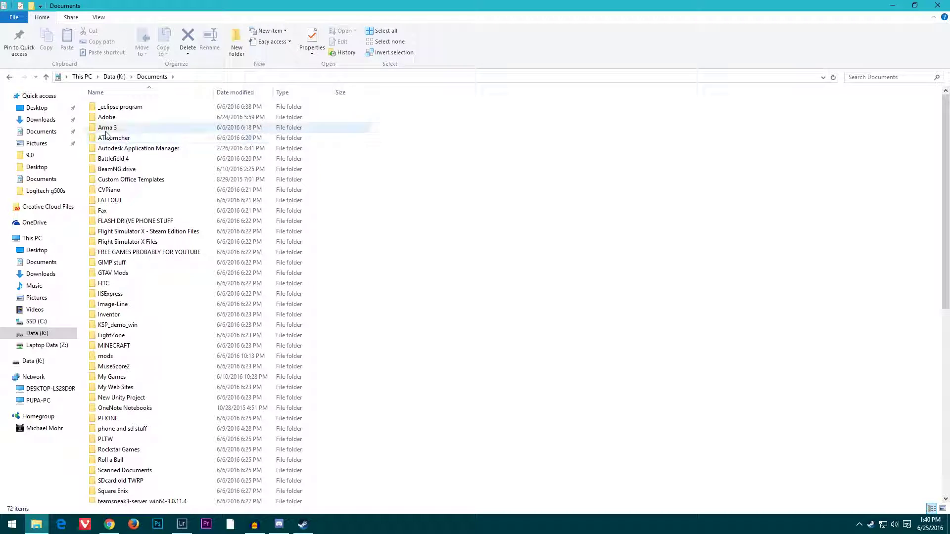
Open Share with > Specific people for the Adobe folder, cancel unshared, and return to This PC
{"action": "right_click", "coordinate": [114, 118]}
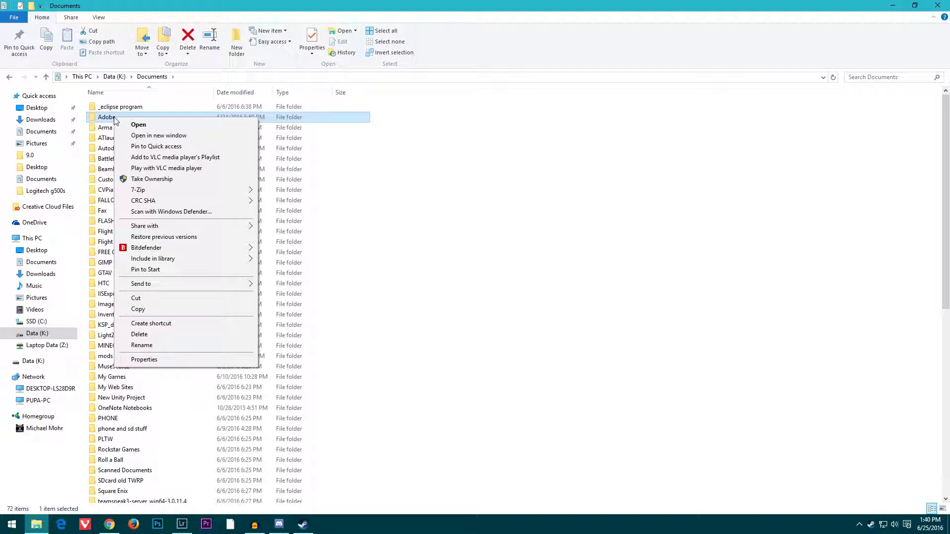
{"action": "mouse_move", "coordinate": [200, 225]}
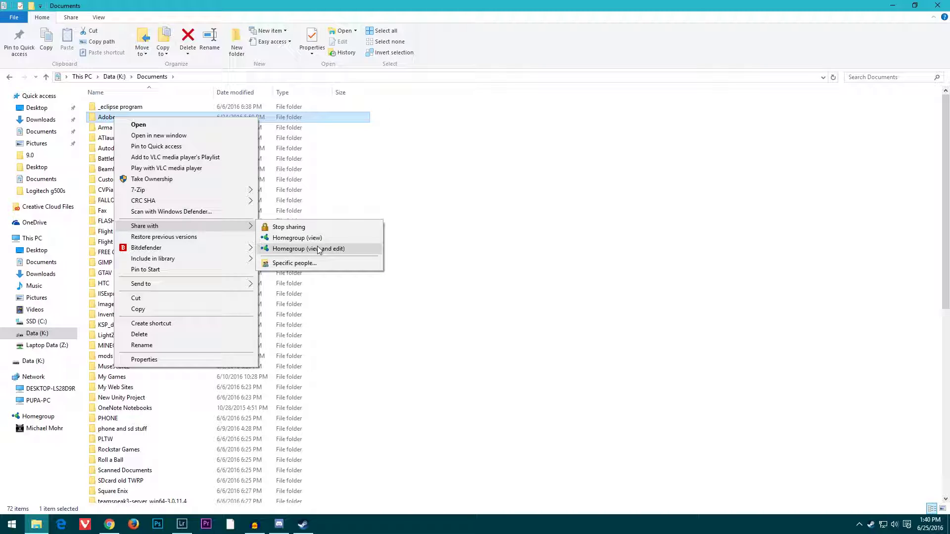
{"action": "left_click", "coordinate": [316, 262]}
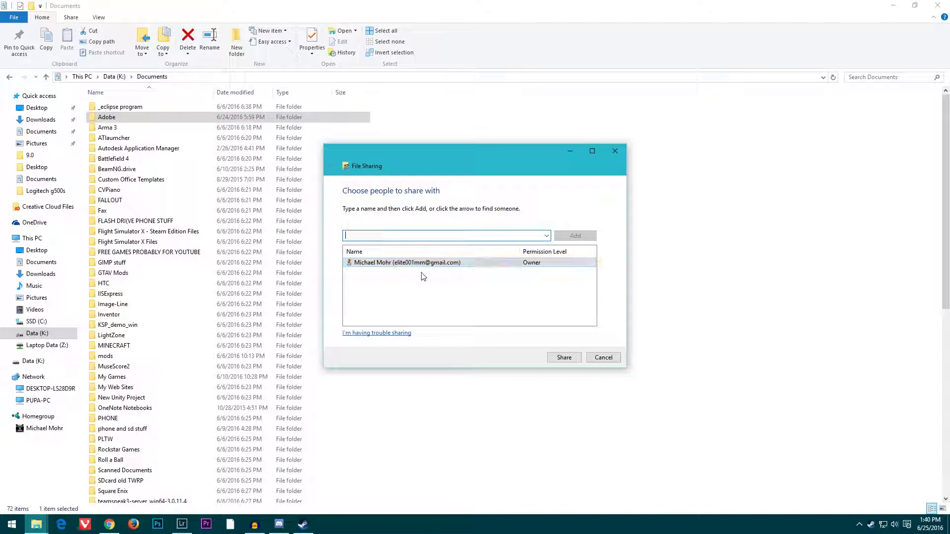
{"action": "left_click", "coordinate": [411, 265]}
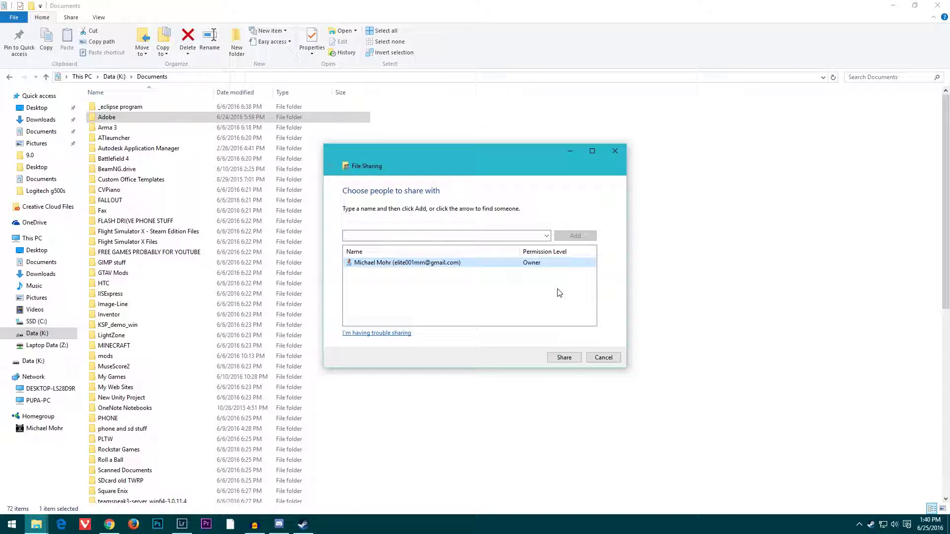
{"action": "left_click", "coordinate": [603, 357]}
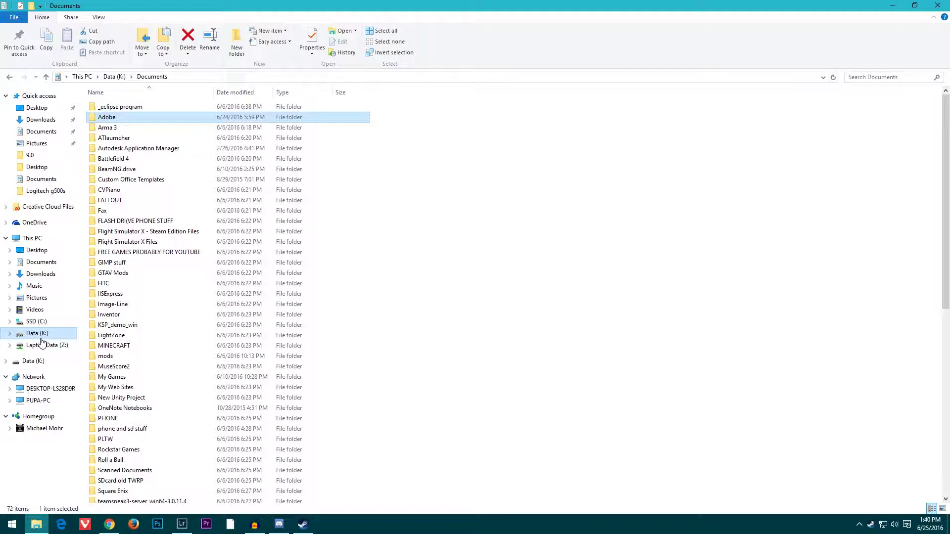
{"action": "left_click", "coordinate": [35, 239]}
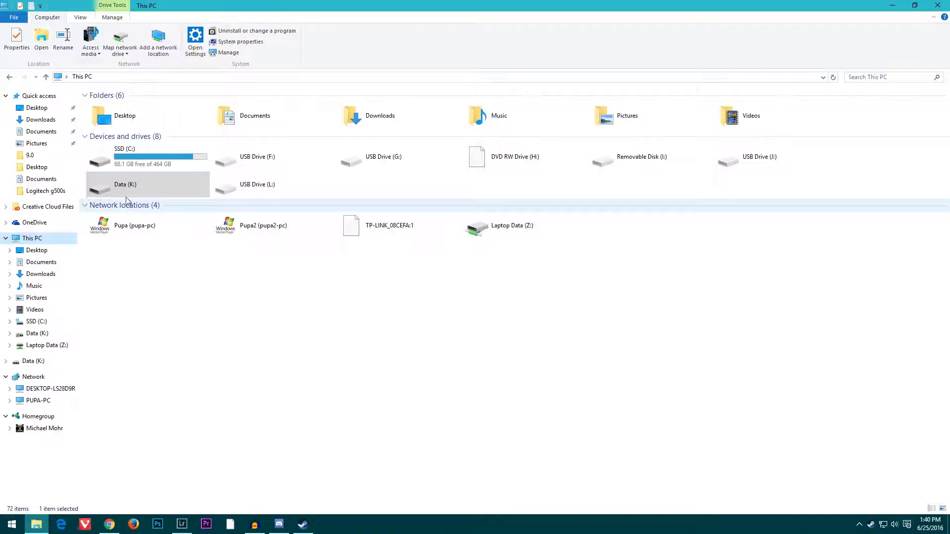
{"action": "left_click", "coordinate": [127, 194]}
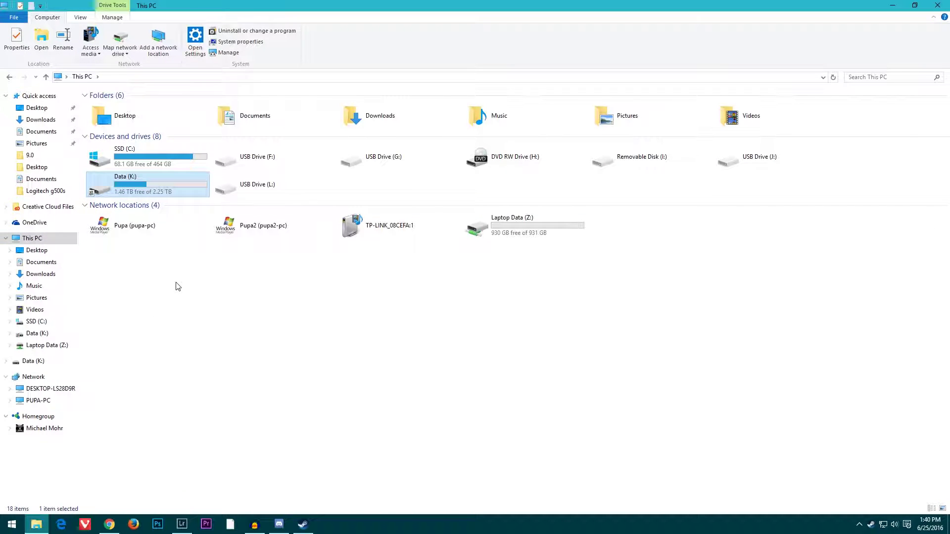
Open Advanced Sharing in Data (K:) Properties, showing the Home Data Server share with a 20-user limit
{"action": "right_click", "coordinate": [133, 191]}
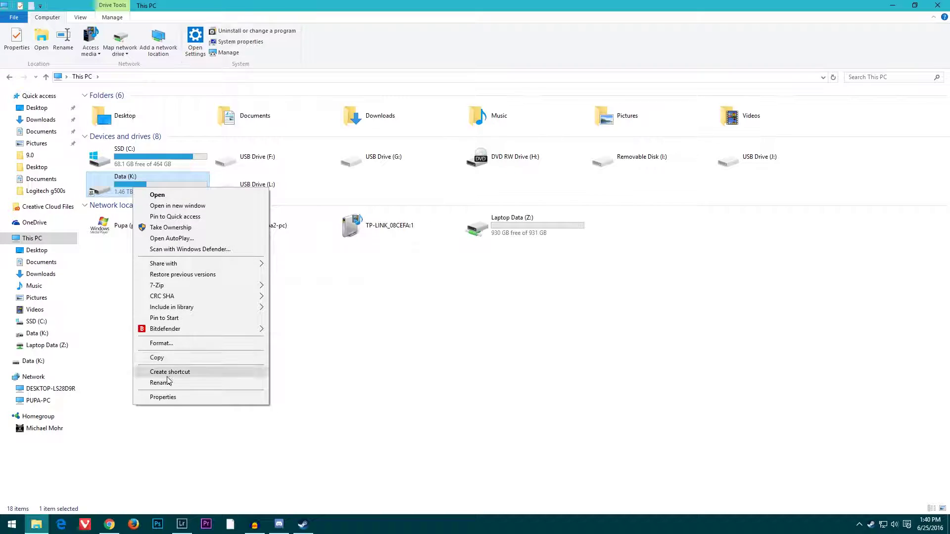
{"action": "left_click", "coordinate": [163, 396]}
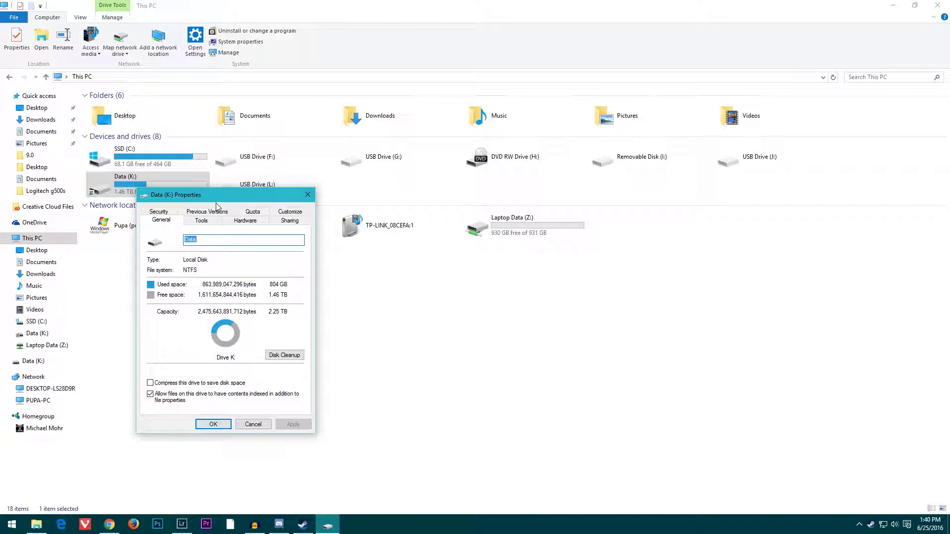
{"action": "left_click_drag", "start_coordinate": [213, 194], "coordinate": [290, 169]}
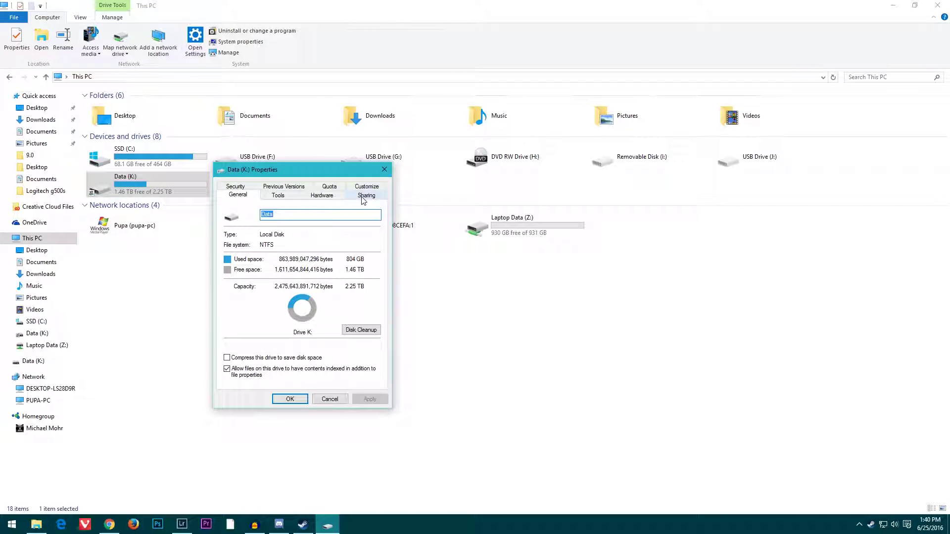
{"action": "left_click", "coordinate": [364, 196]}
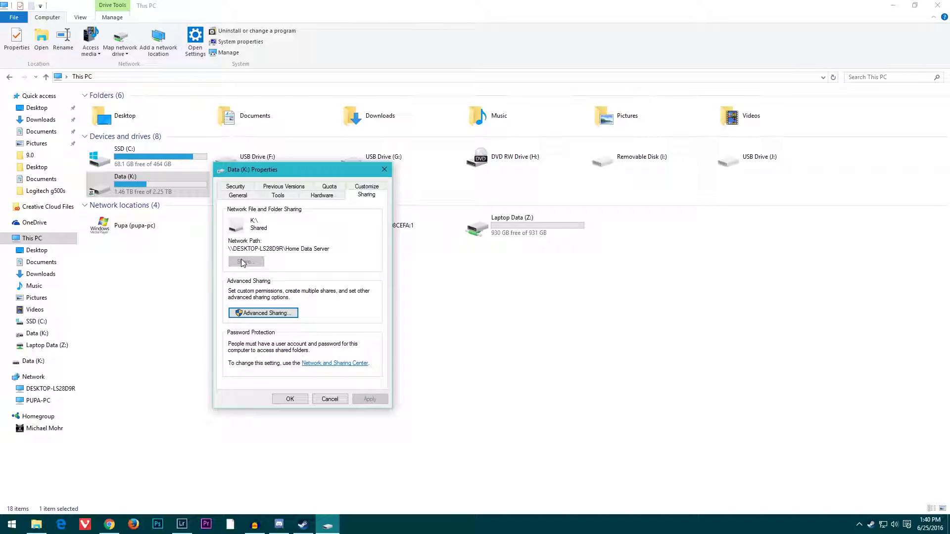
{"action": "left_click", "coordinate": [234, 315]}
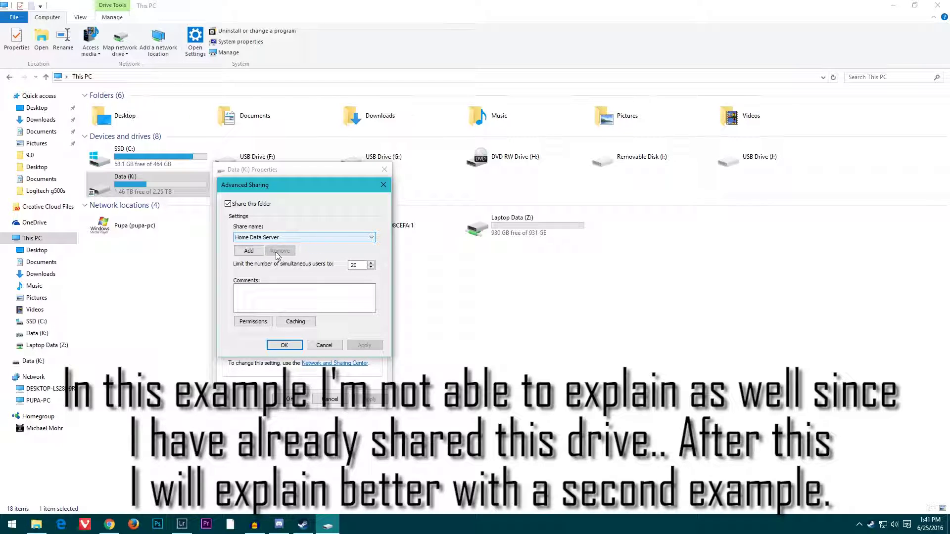
Open the Home Data Server share permissions and bring up Select Users or Groups
{"action": "left_click", "coordinate": [253, 322]}
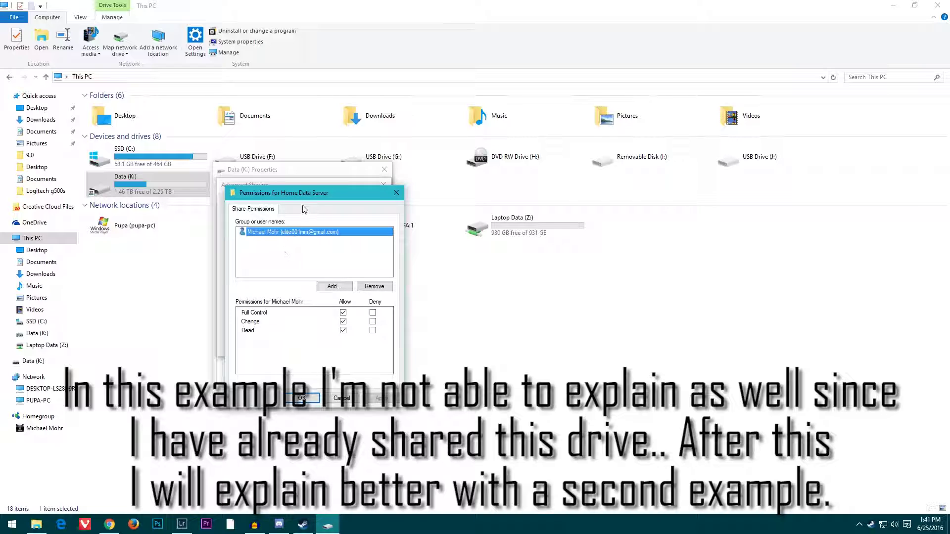
{"action": "left_click_drag", "start_coordinate": [303, 204], "coordinate": [283, 203]}
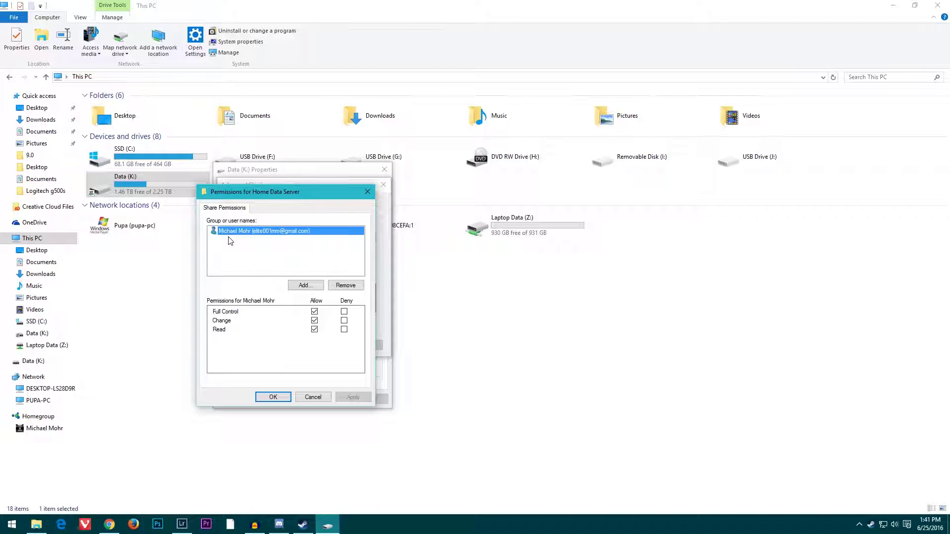
{"action": "left_click", "coordinate": [307, 286]}
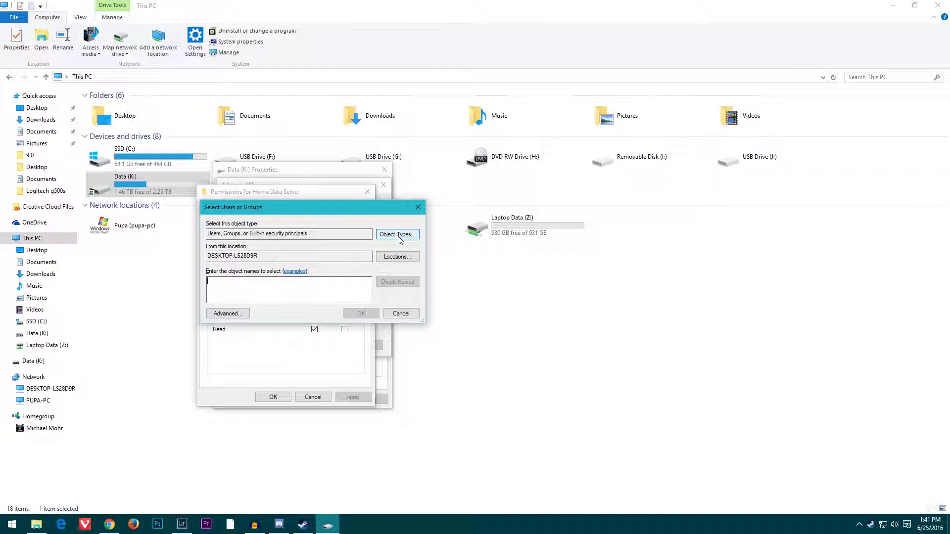
Limit object types to Users and list all local accounts with Find Now, selecting the owner's account
{"action": "left_click_drag", "start_coordinate": [293, 211], "coordinate": [496, 185]}
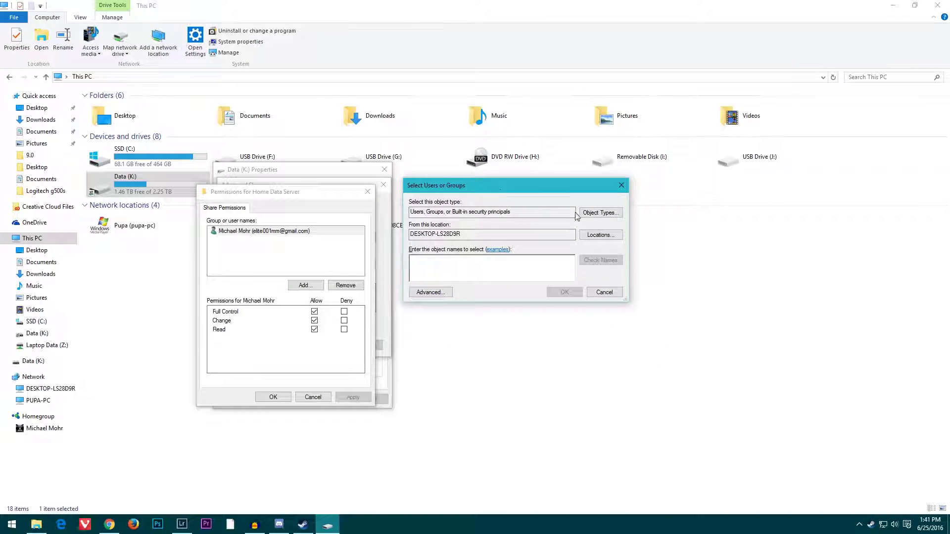
{"action": "left_click", "coordinate": [610, 219]}
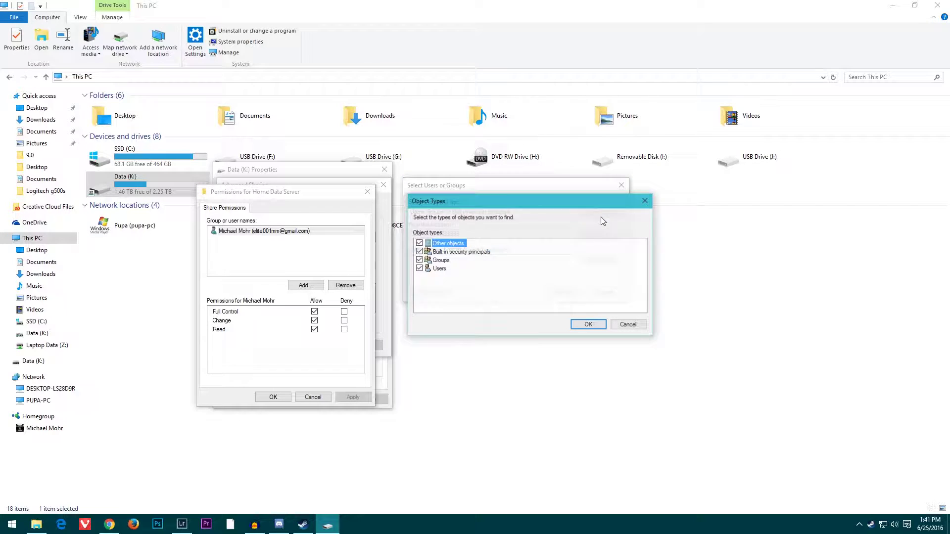
{"action": "left_click", "coordinate": [438, 272]}
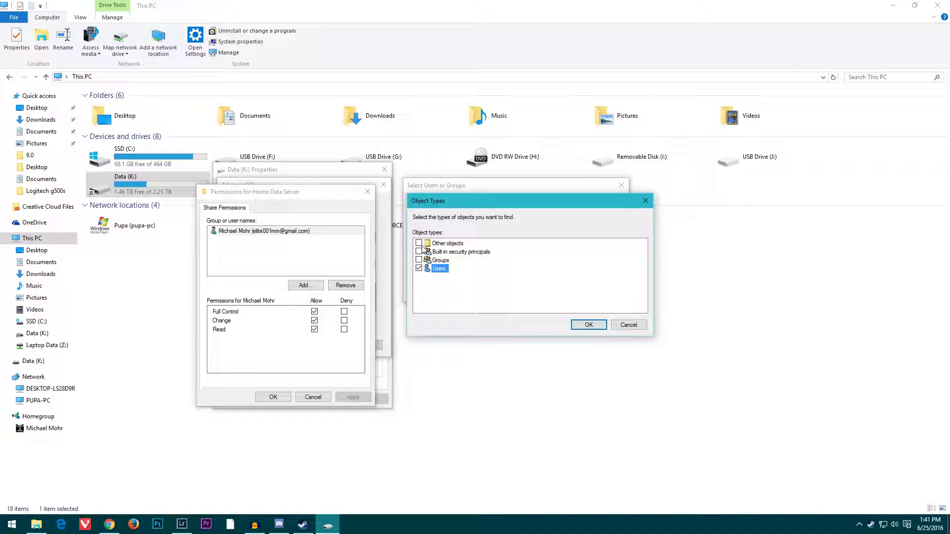
{"action": "left_click", "coordinate": [588, 324]}
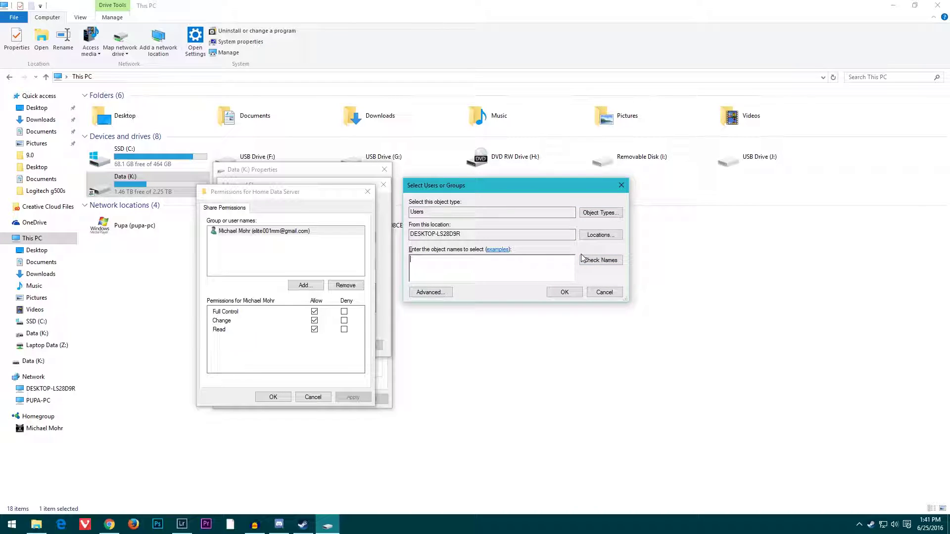
{"action": "left_click", "coordinate": [439, 293]}
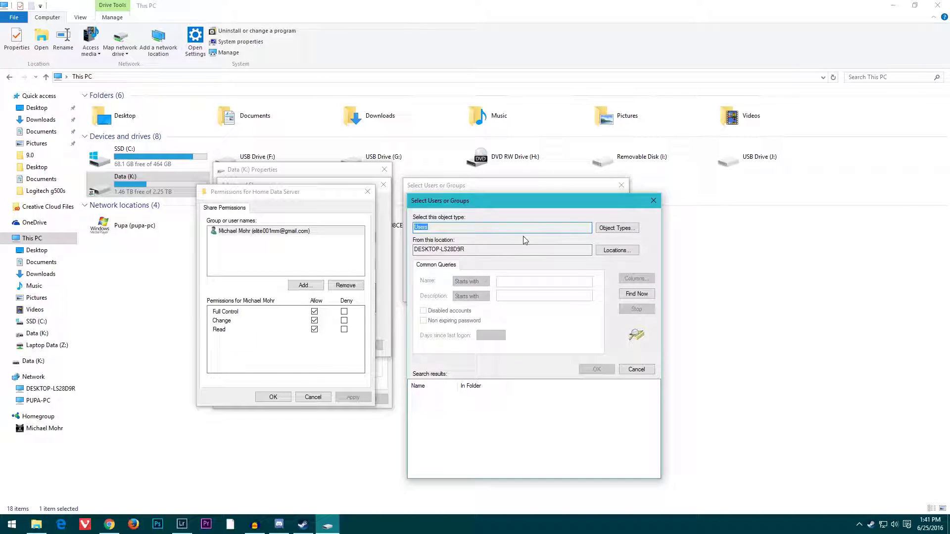
{"action": "left_click", "coordinate": [636, 293]}
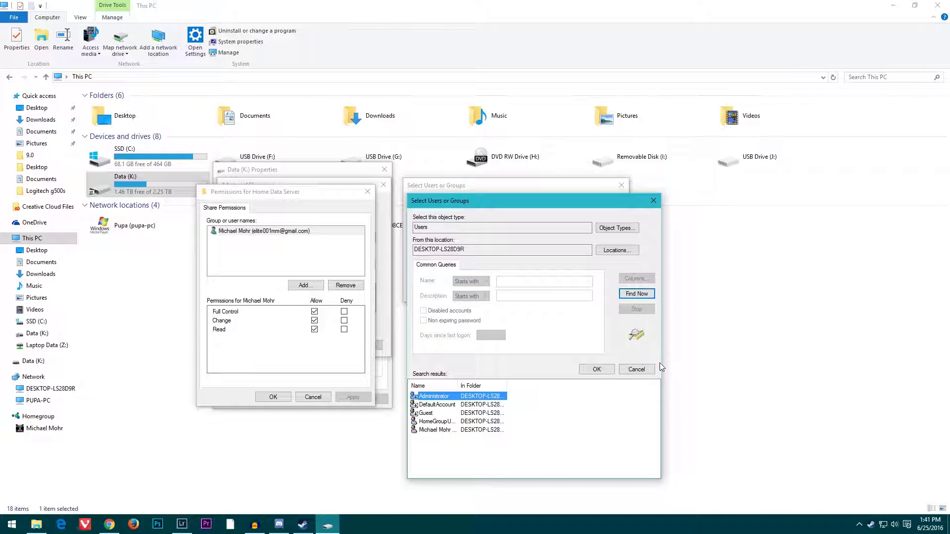
{"action": "left_click_drag", "start_coordinate": [661, 362], "coordinate": [808, 363]}
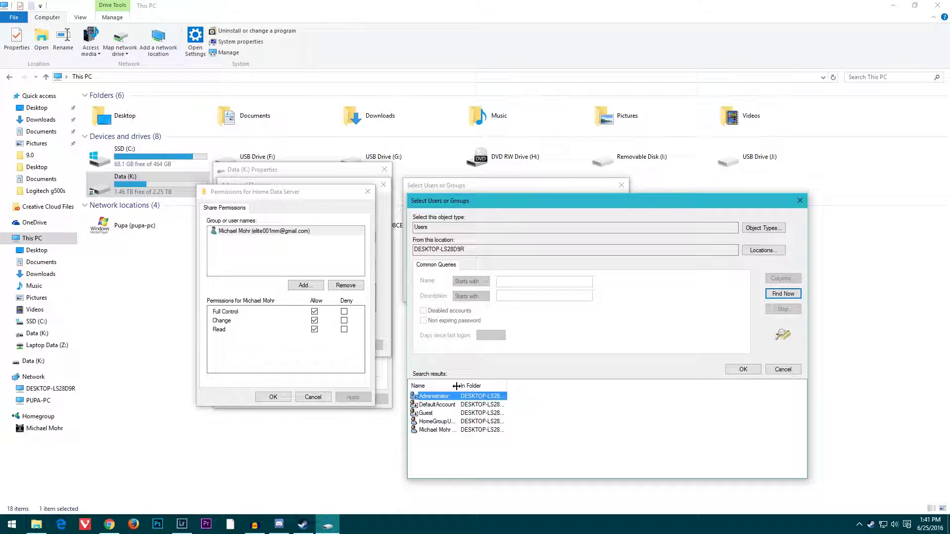
{"action": "left_click_drag", "start_coordinate": [458, 386], "coordinate": [529, 386]}
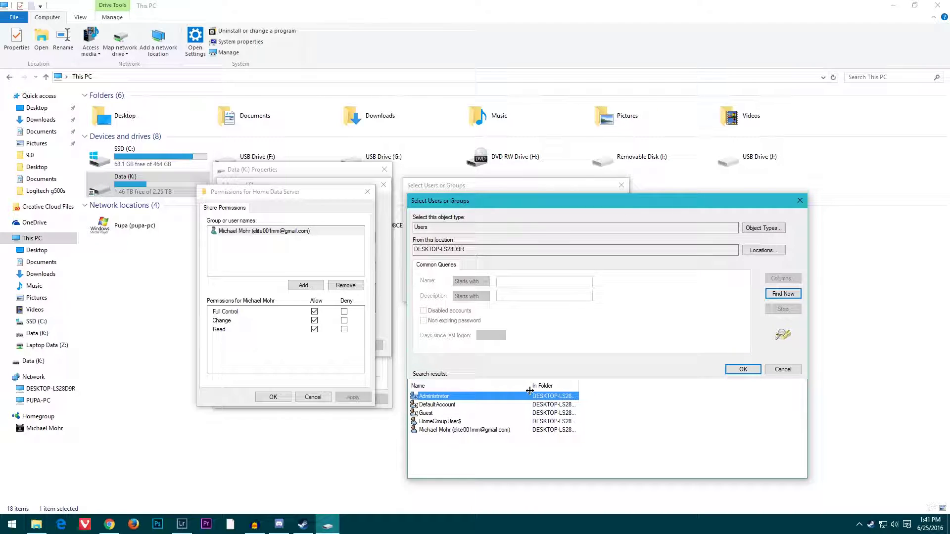
{"action": "left_click", "coordinate": [458, 430]}
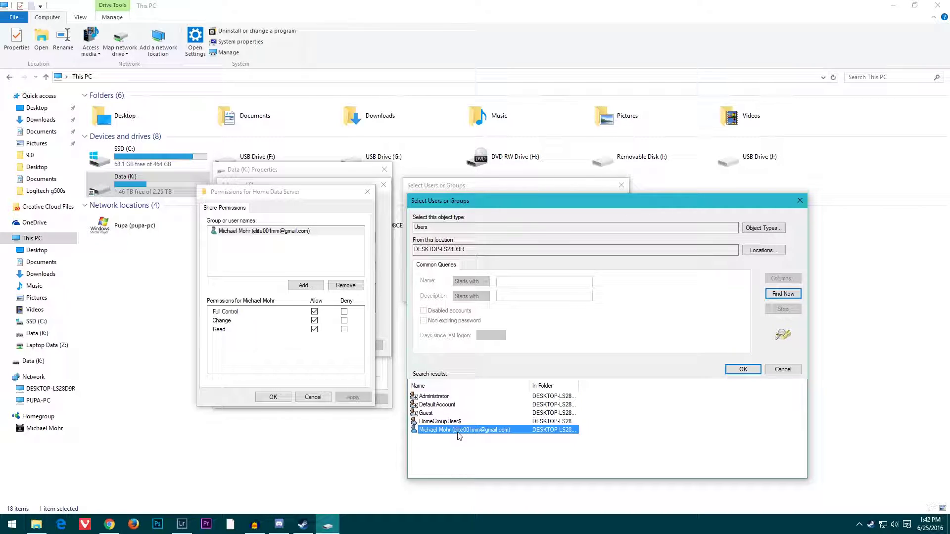
Cancel the account search, user picker, Permissions and Advanced Sharing dialogs without changes
{"action": "left_click", "coordinate": [780, 371]}
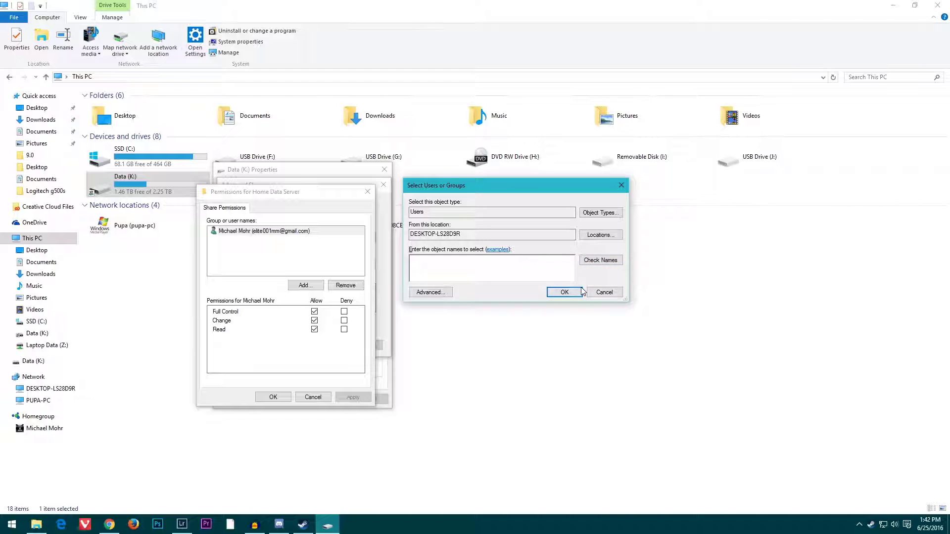
{"action": "left_click", "coordinate": [603, 294]}
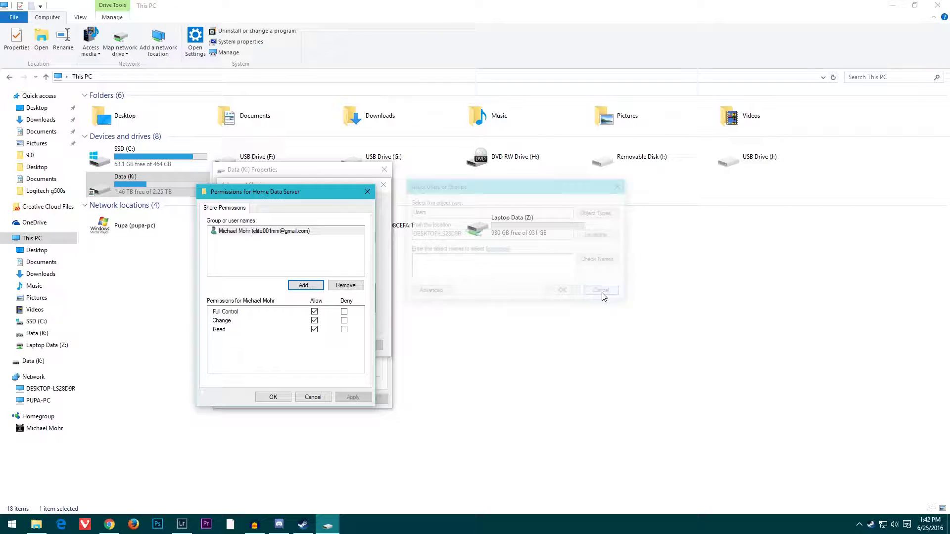
{"action": "left_click", "coordinate": [290, 401]}
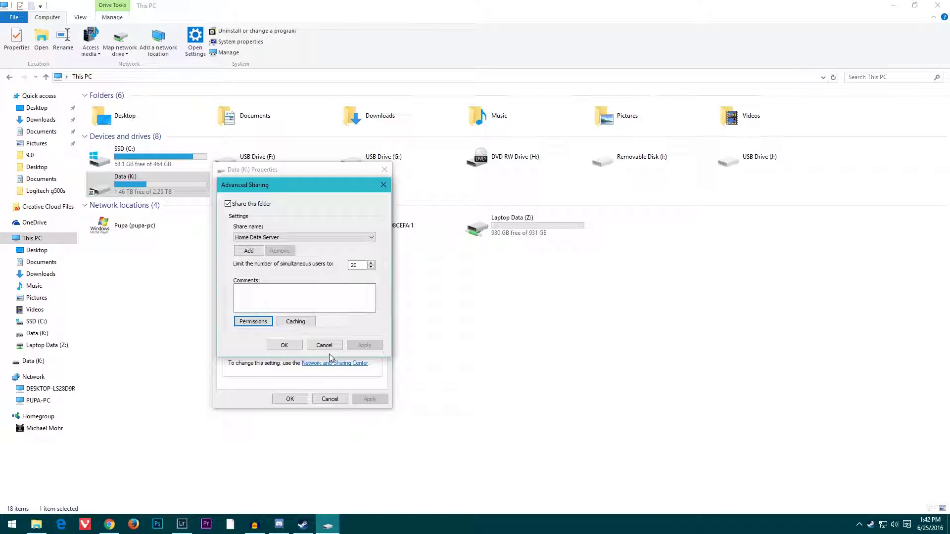
{"action": "left_click", "coordinate": [325, 346]}
Close Data (K:) Properties and open the Videos folder on Data (K:)
{"action": "left_click", "coordinate": [293, 399]}
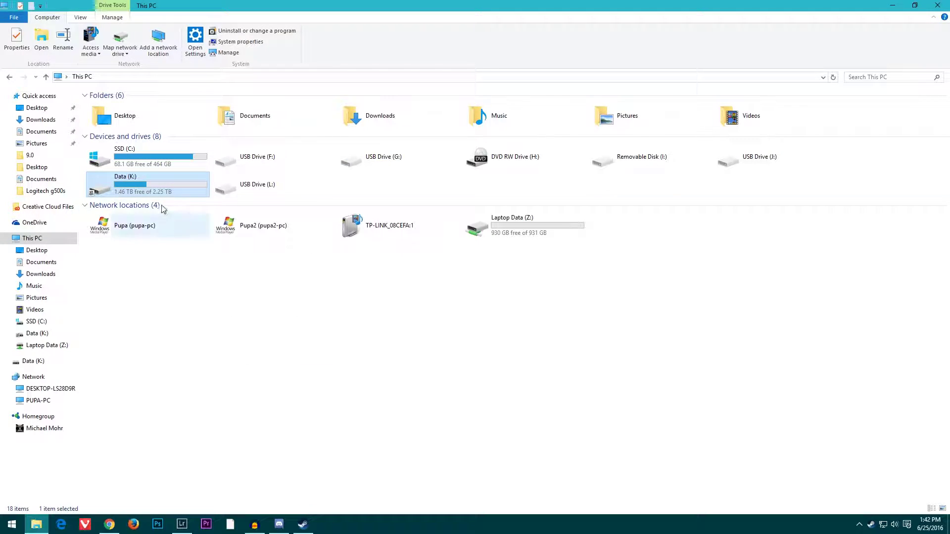
{"action": "double_click", "coordinate": [155, 182]}
{"action": "left_click", "coordinate": [126, 184]}
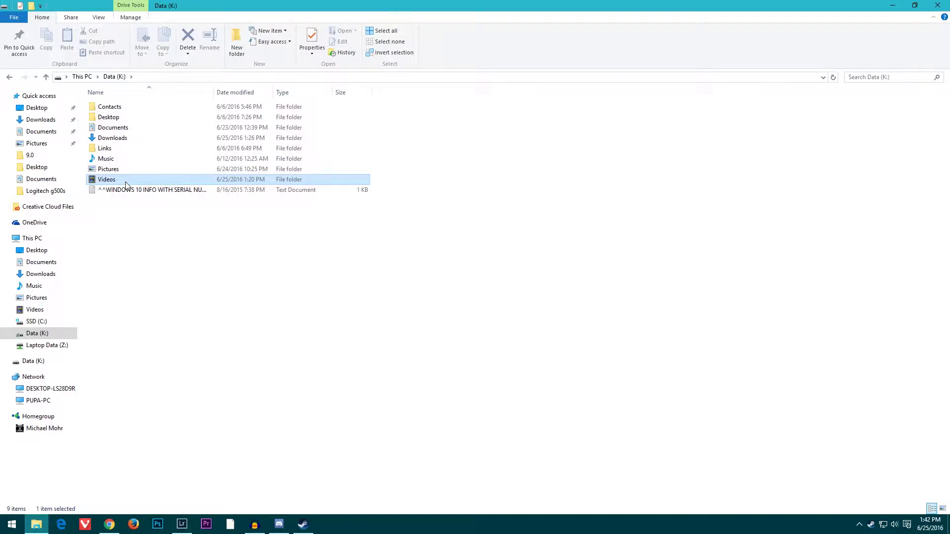
{"action": "double_click", "coordinate": [126, 184]}
Tick Share this folder in Advanced Sharing for Premiere Projects, shared as Premiere Projects
{"action": "left_click", "coordinate": [271, 126]}
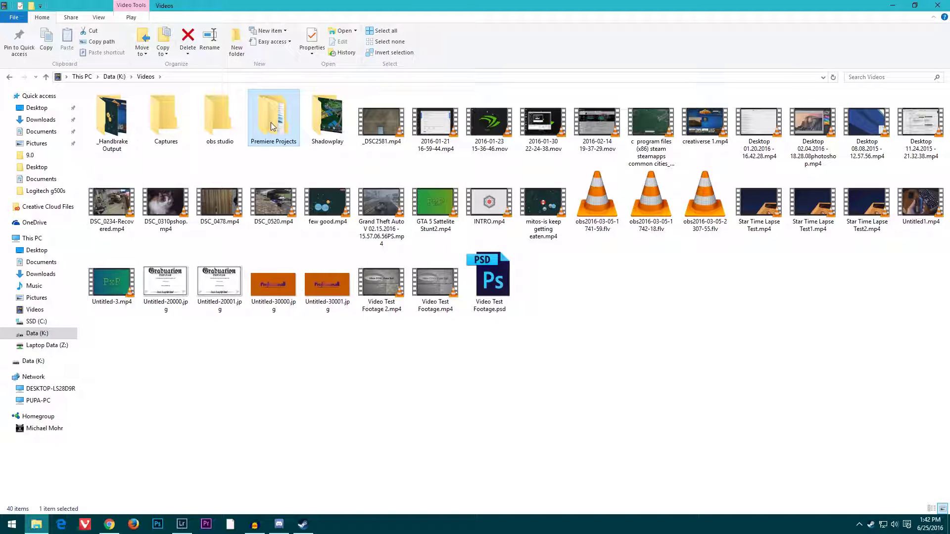
{"action": "right_click", "coordinate": [271, 126]}
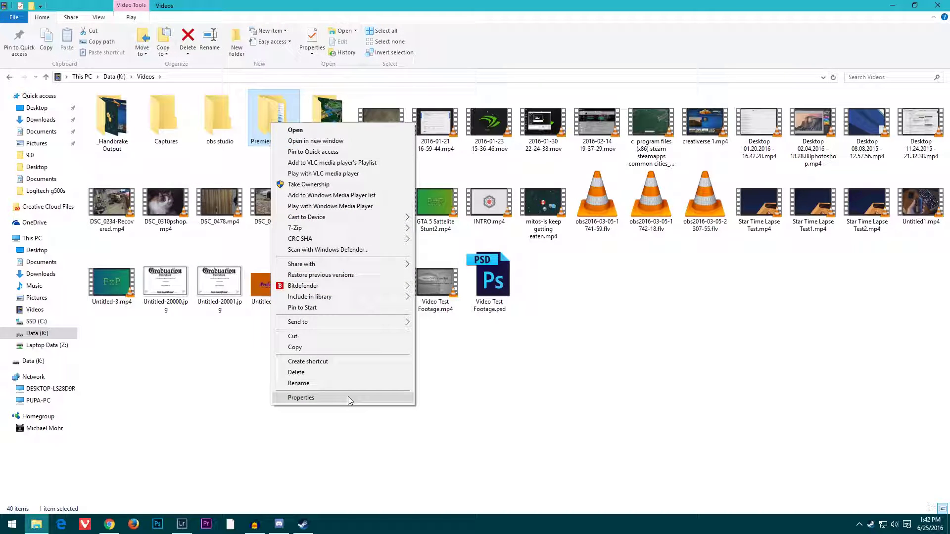
{"action": "left_click", "coordinate": [301, 397]}
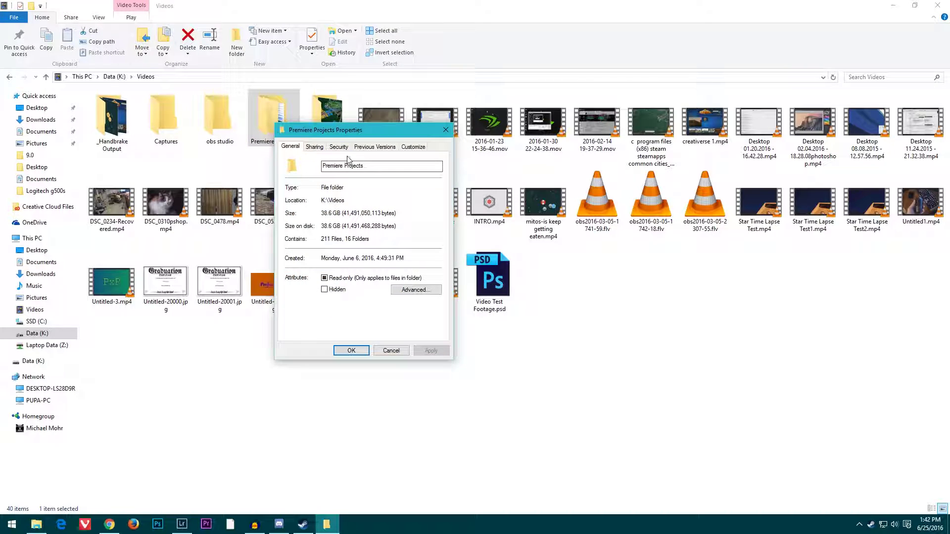
{"action": "left_click", "coordinate": [316, 147]}
{"action": "left_click", "coordinate": [330, 265]}
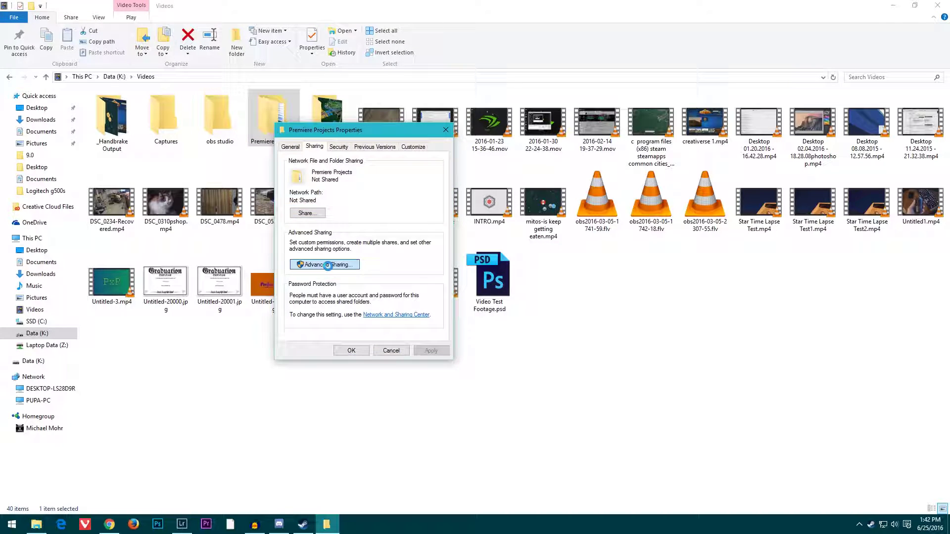
{"action": "left_click", "coordinate": [289, 164]}
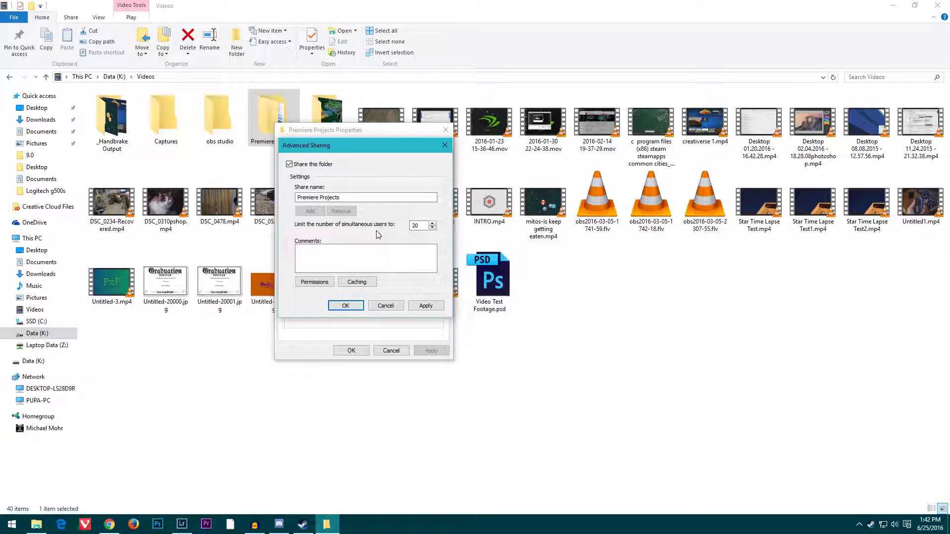
Open the Premiere Projects share permissions and remove Everyone
{"action": "left_click", "coordinate": [312, 283]}
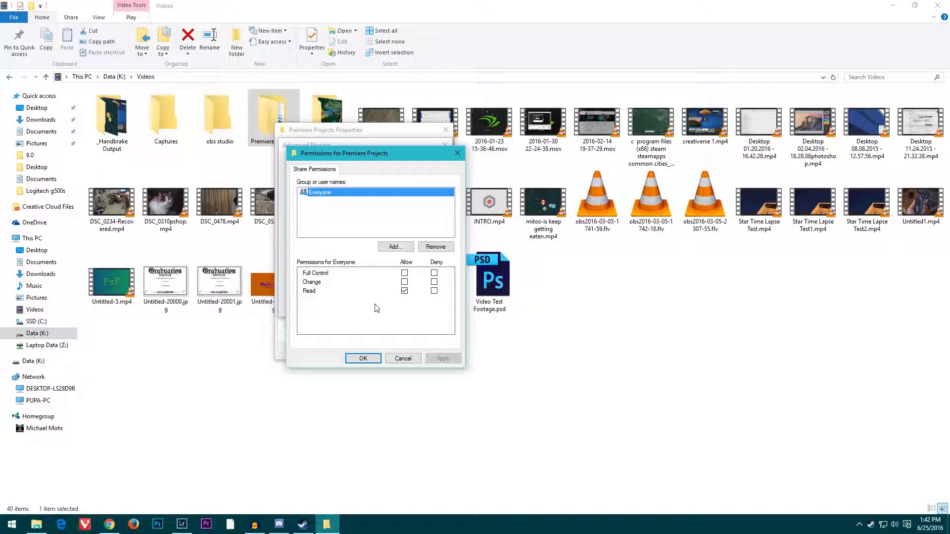
{"action": "left_click", "coordinate": [436, 247]}
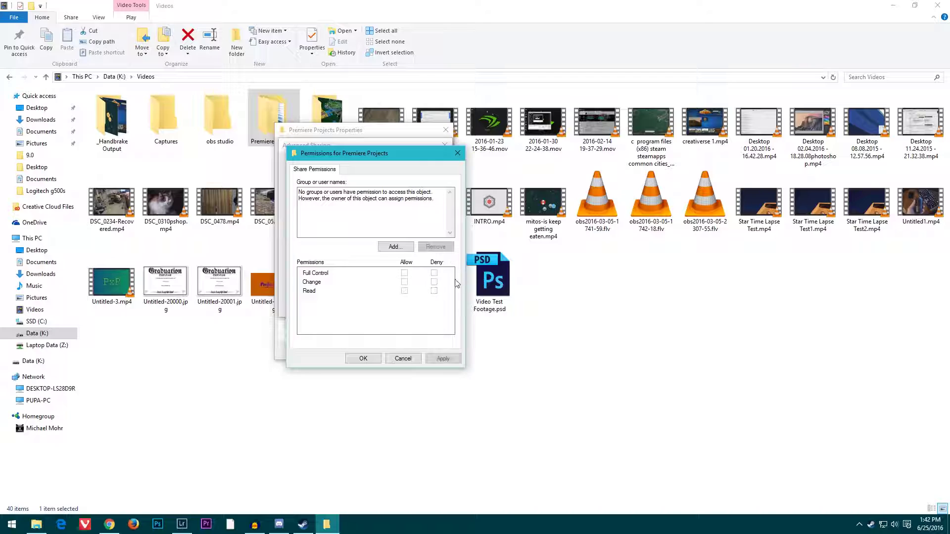
Search Users-only accounts with Advanced > Find Now and pick the owner's personal account
{"action": "left_click", "coordinate": [395, 247]}
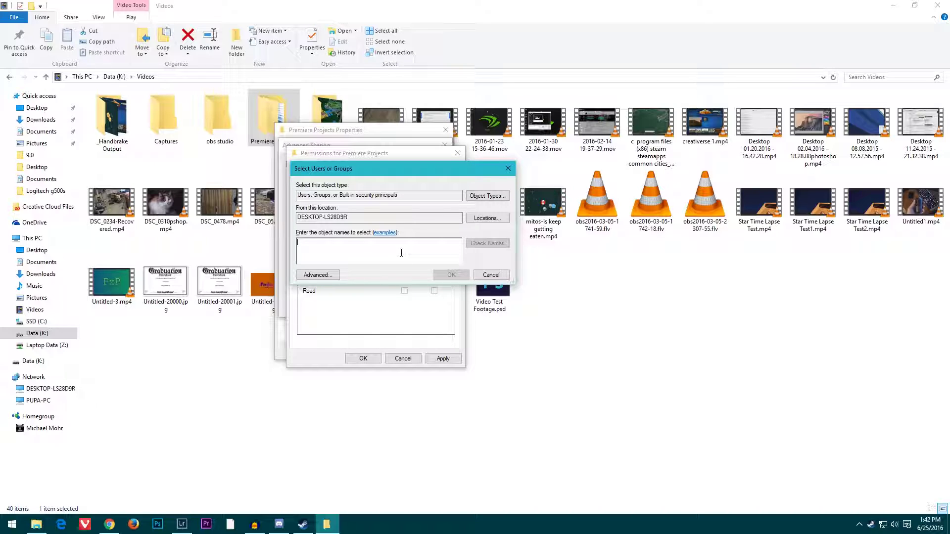
{"action": "left_click", "coordinate": [331, 276]}
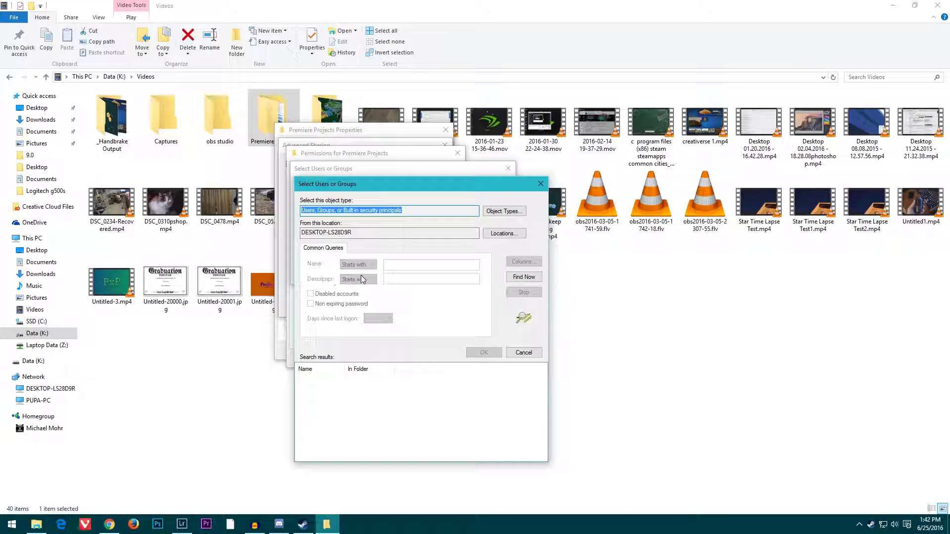
{"action": "left_click", "coordinate": [503, 213]}
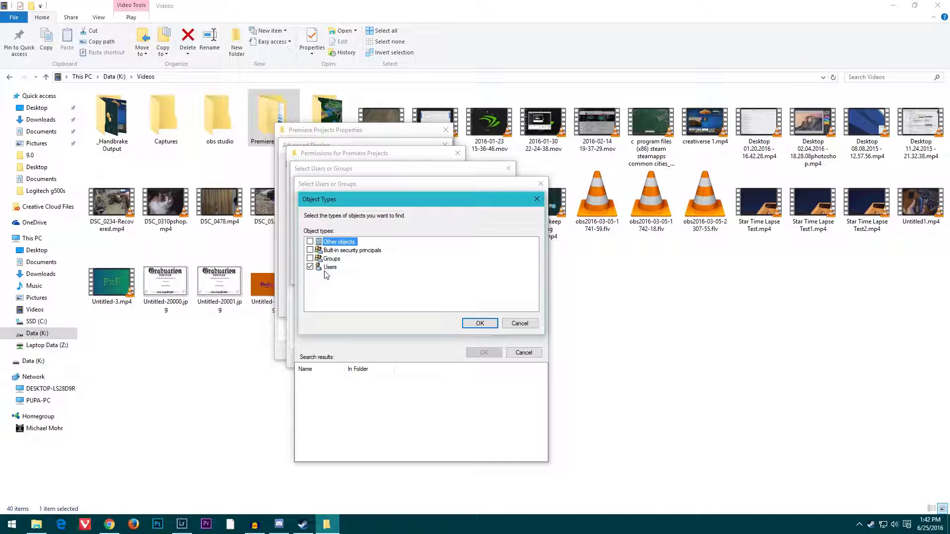
{"action": "left_click", "coordinate": [476, 325]}
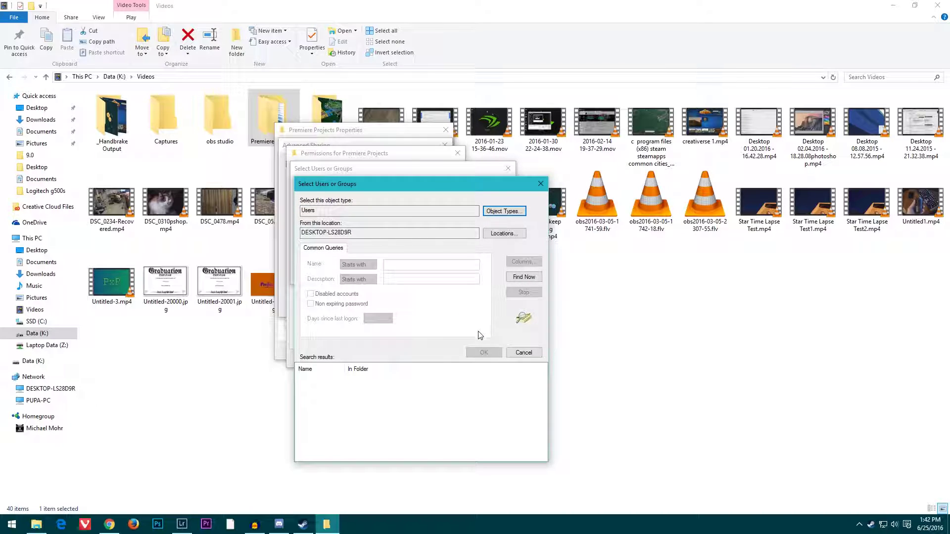
{"action": "left_click", "coordinate": [518, 282]}
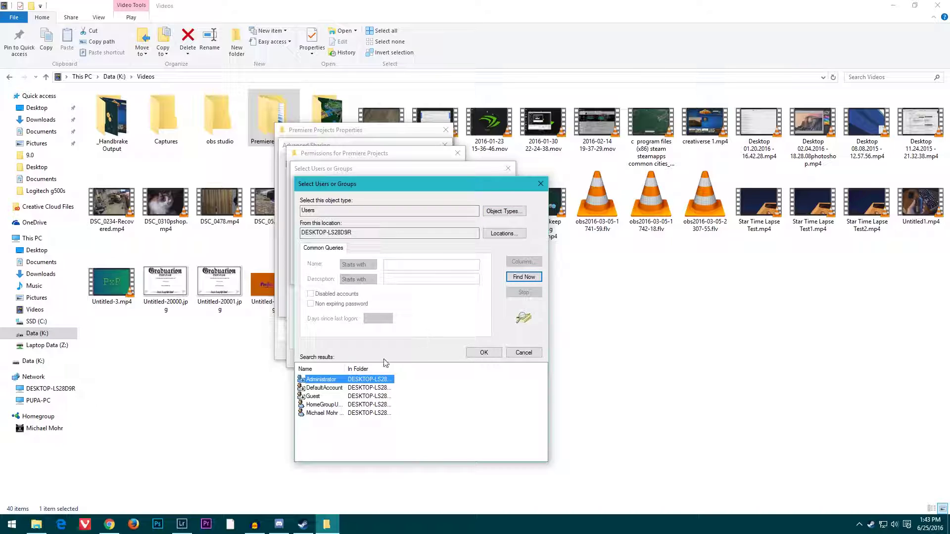
{"action": "left_click", "coordinate": [325, 417]}
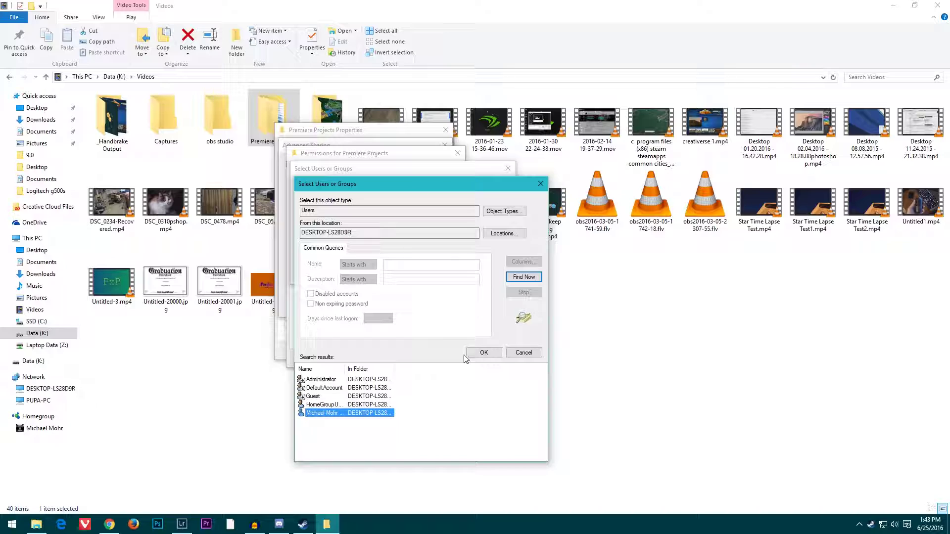
{"action": "left_click", "coordinate": [484, 353]}
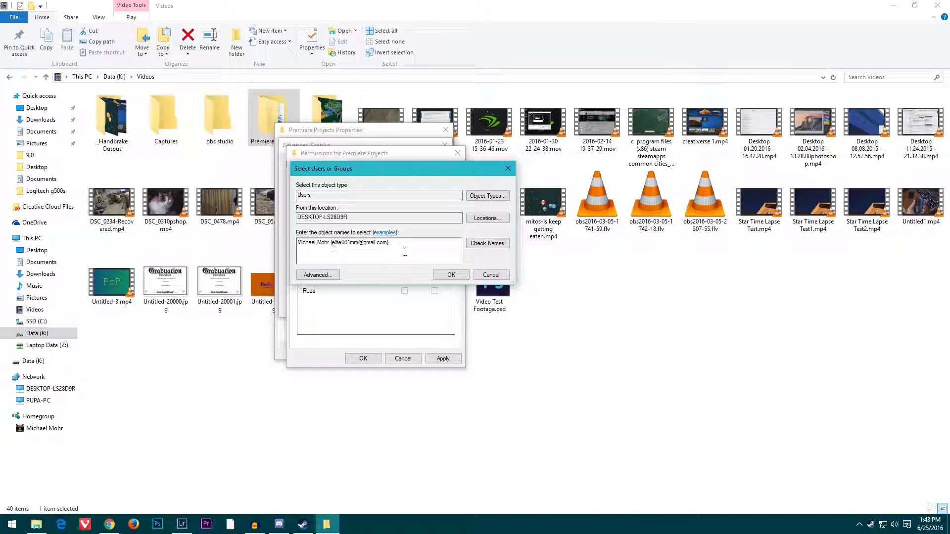
Add the account with Read and Change allowed, then confirm and close all sharing dialogs
{"action": "left_click", "coordinate": [448, 275]}
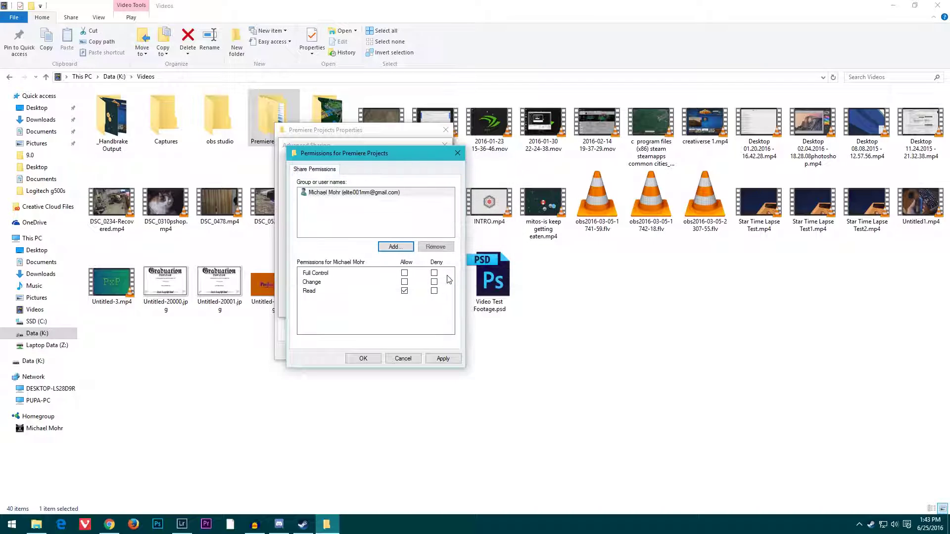
{"action": "left_click", "coordinate": [404, 291]}
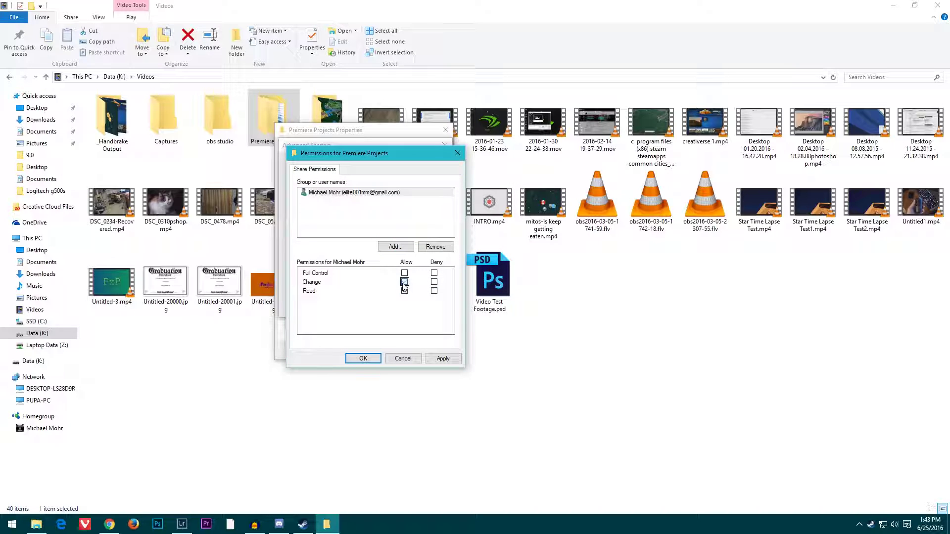
{"action": "left_click", "coordinate": [404, 282]}
{"action": "left_click", "coordinate": [363, 358]}
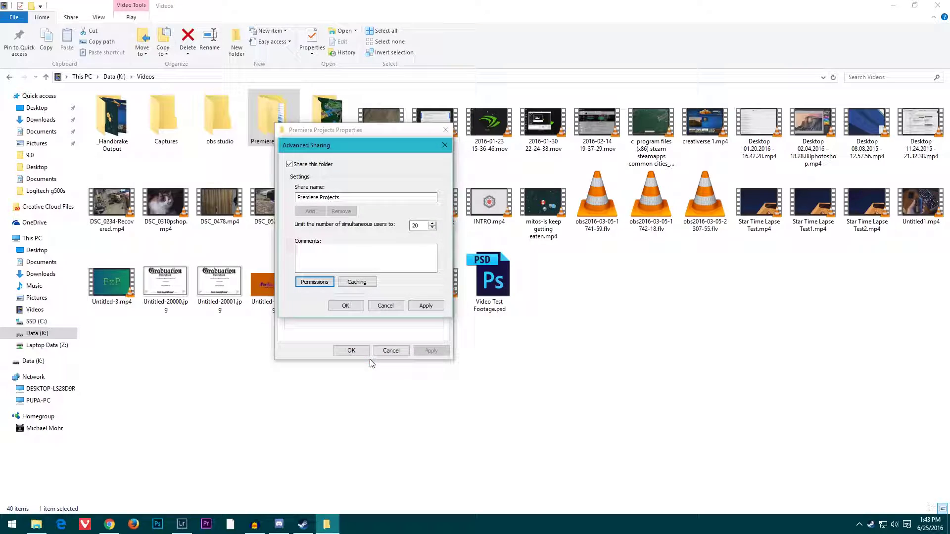
{"action": "left_click", "coordinate": [346, 306]}
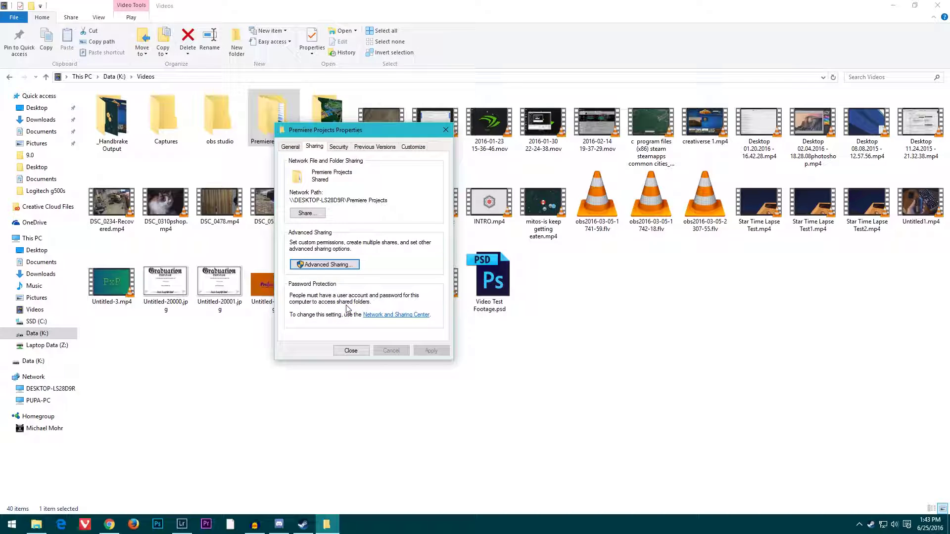
{"action": "left_click", "coordinate": [350, 351]}
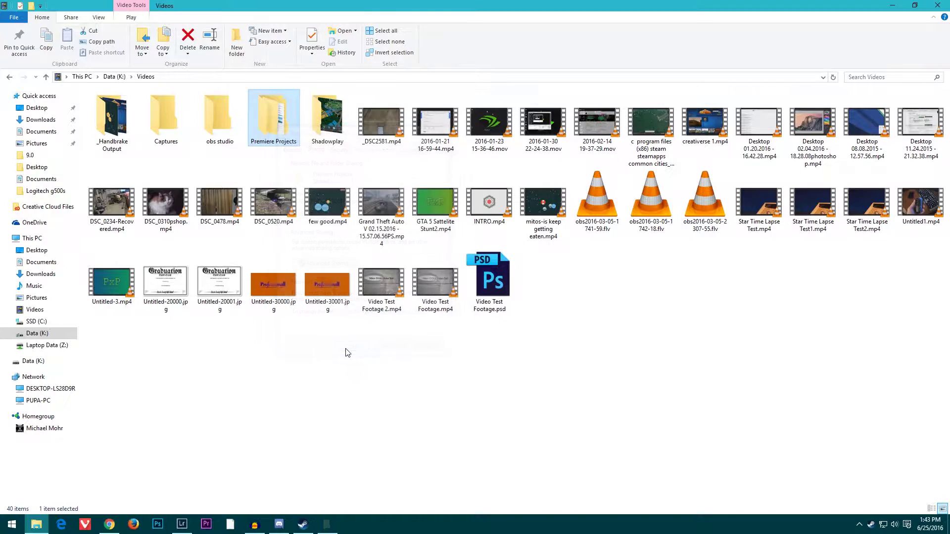
Browse Network to DESKTOP-LS28D9R and point out its Home Data Server and Premiere Projects shares
{"action": "left_click", "coordinate": [33, 379]}
{"action": "left_click", "coordinate": [34, 390]}
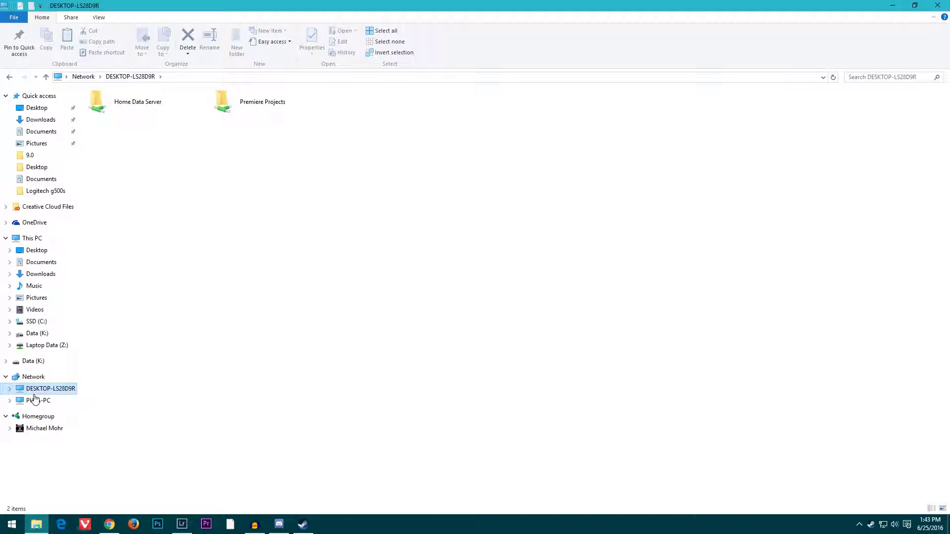
{"action": "left_click", "coordinate": [170, 110]}
{"action": "left_click", "coordinate": [248, 115]}
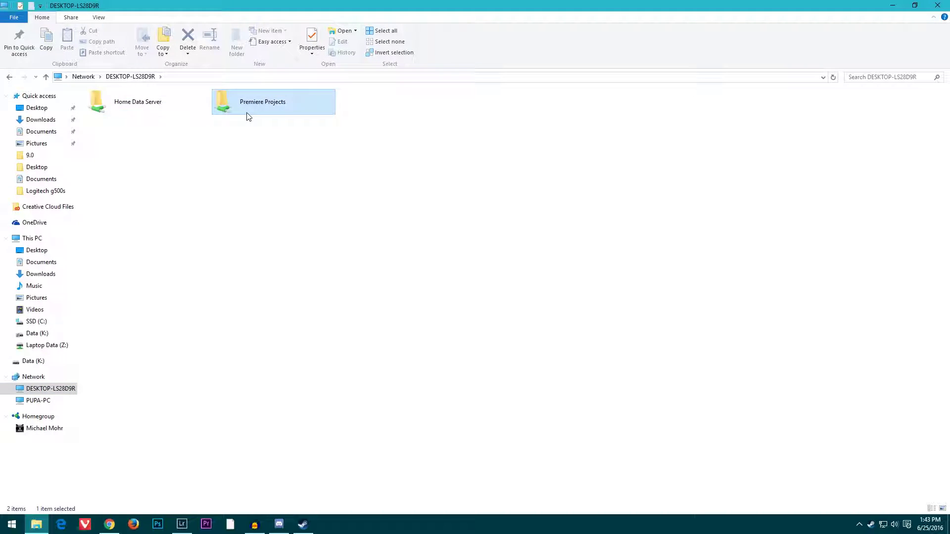
{"action": "left_click", "coordinate": [180, 114]}
{"action": "left_click", "coordinate": [251, 113]}
{"action": "left_click", "coordinate": [181, 113]}
{"action": "left_click", "coordinate": [257, 111]}
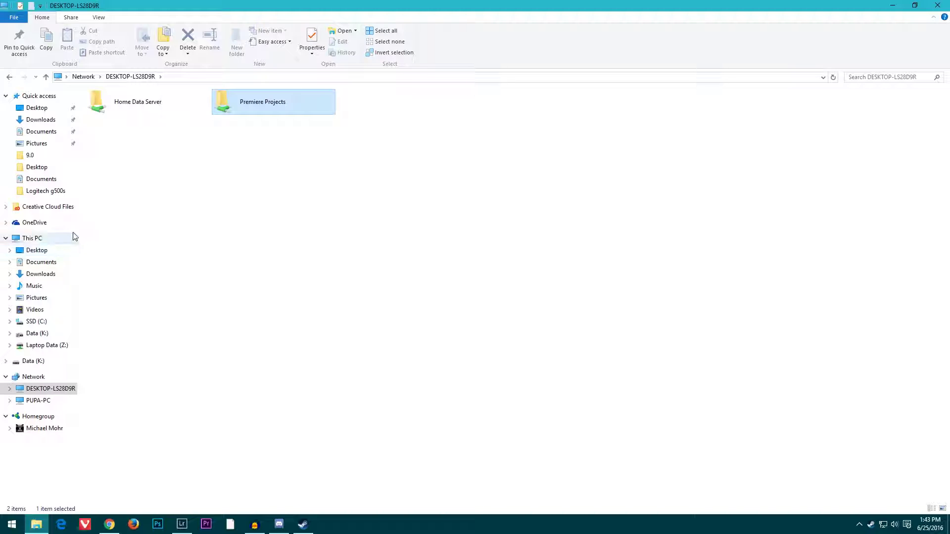
{"action": "left_click", "coordinate": [183, 112]}
Show This PC, briefly open Laptop Data (Z:) and go back, then look through the ribbon tabs
{"action": "left_click", "coordinate": [33, 239]}
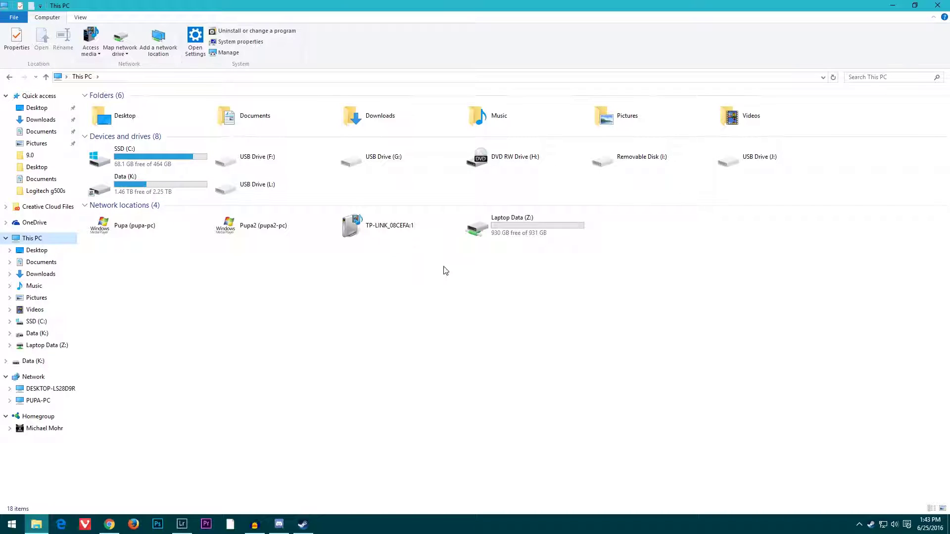
{"action": "double_click", "coordinate": [521, 227]}
{"action": "key", "text": "alt+Left"}
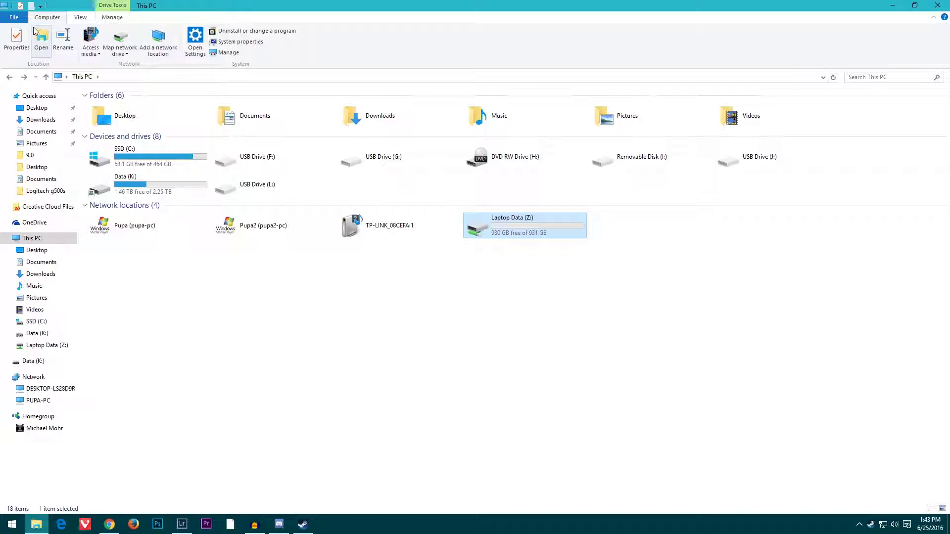
{"action": "left_click", "coordinate": [15, 18]}
{"action": "left_click", "coordinate": [112, 17]}
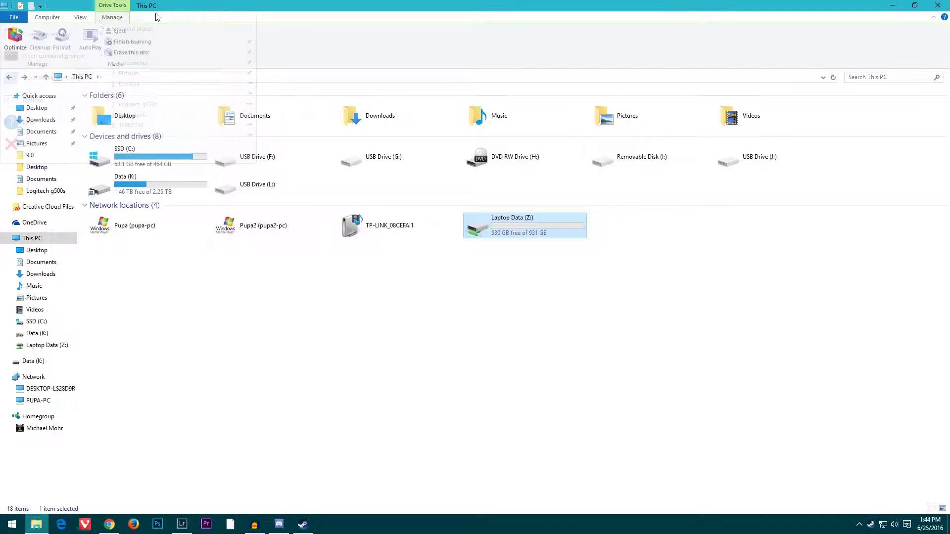
{"action": "left_click", "coordinate": [47, 18]}
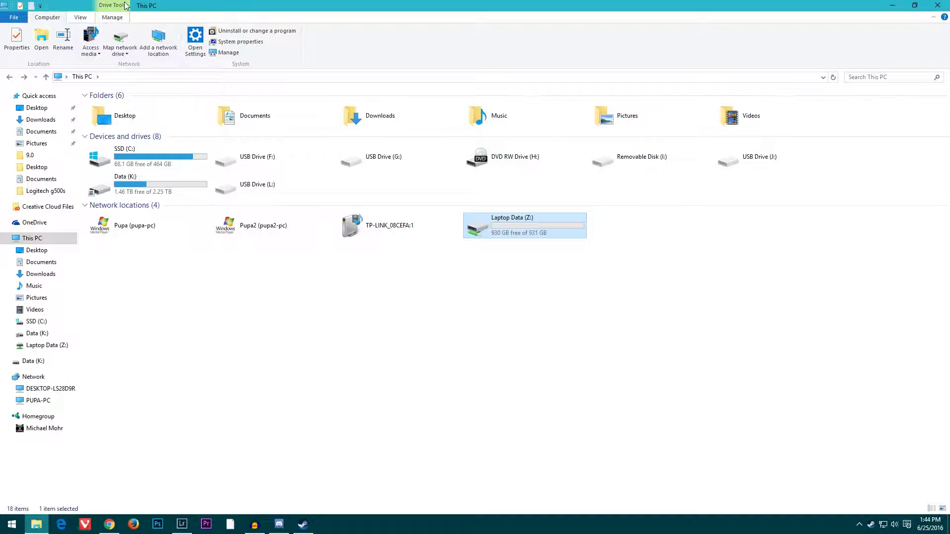
{"action": "scroll", "coordinate": [78, 25], "scroll_direction": "down", "scroll_amount": 2}
{"action": "scroll", "coordinate": [30, 24], "scroll_direction": "up", "scroll_amount": 2}
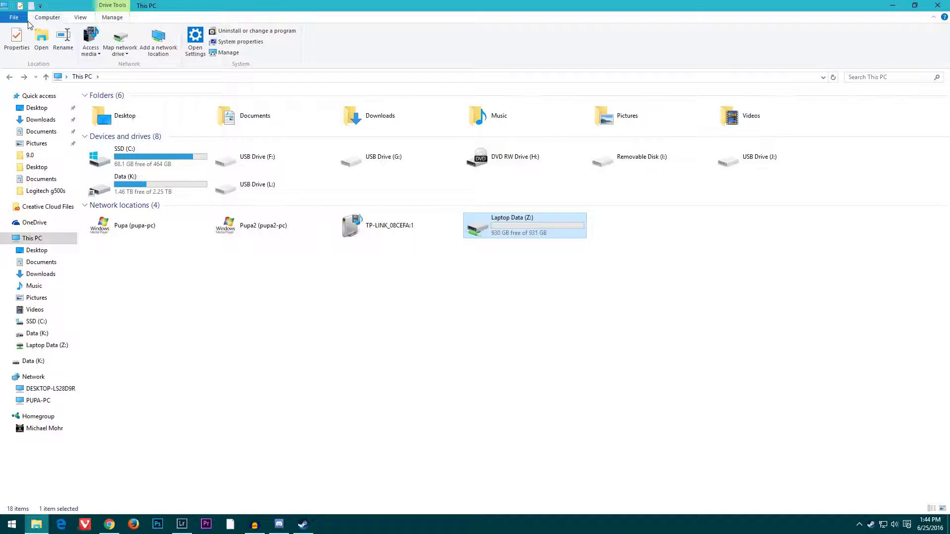
Map \\DESKTOP-LS28D9R\Premiere Projects as network drive Y: through the Map Network Drive dialog
{"action": "left_click", "coordinate": [124, 39]}
{"action": "left_click", "coordinate": [404, 228]}
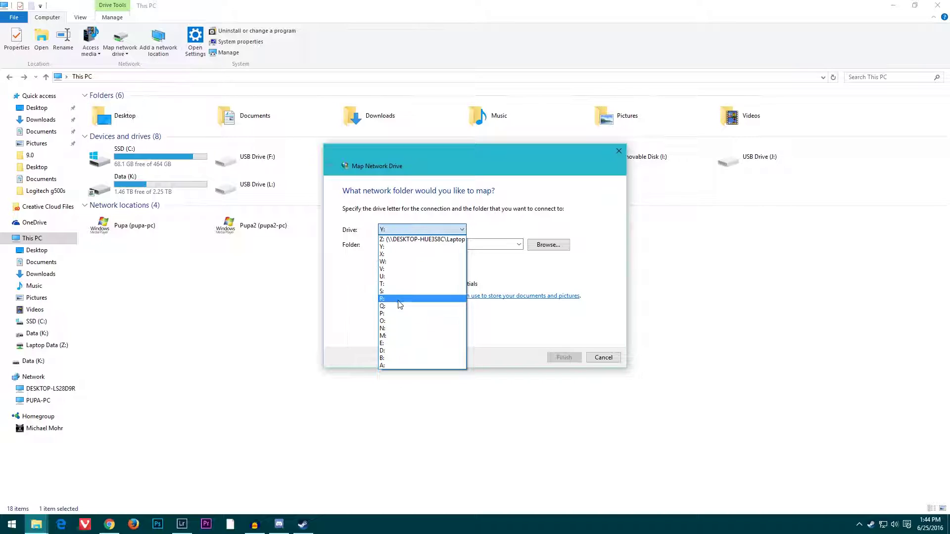
{"action": "left_click", "coordinate": [391, 248]}
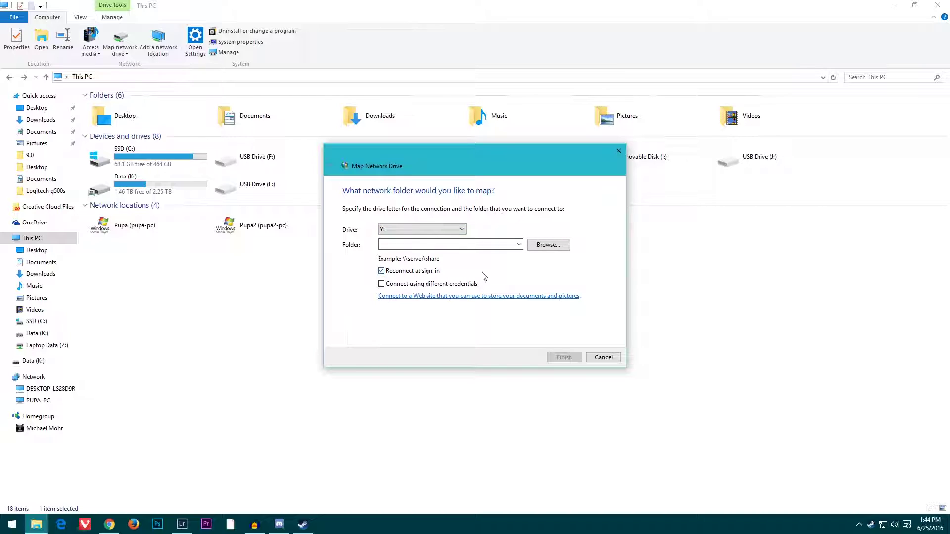
{"action": "left_click", "coordinate": [518, 245]}
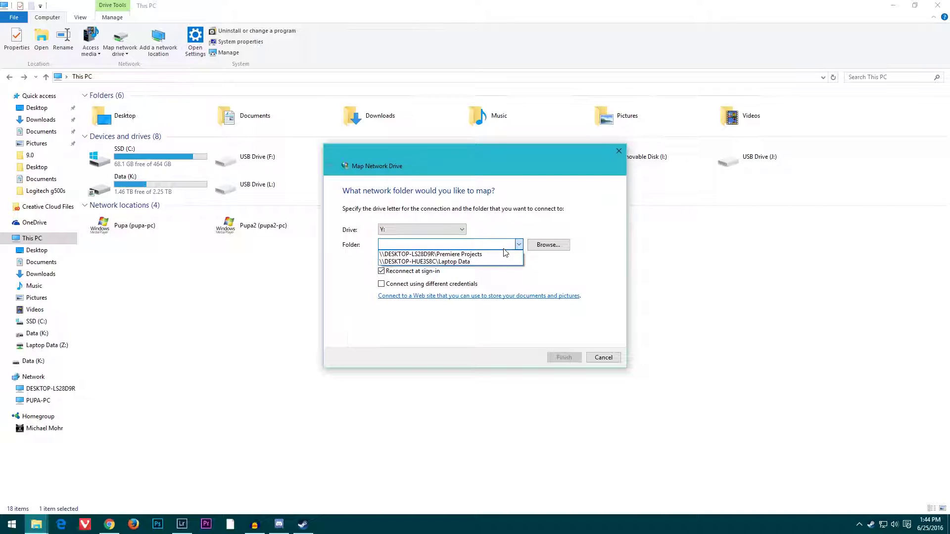
{"action": "left_click", "coordinate": [450, 255]}
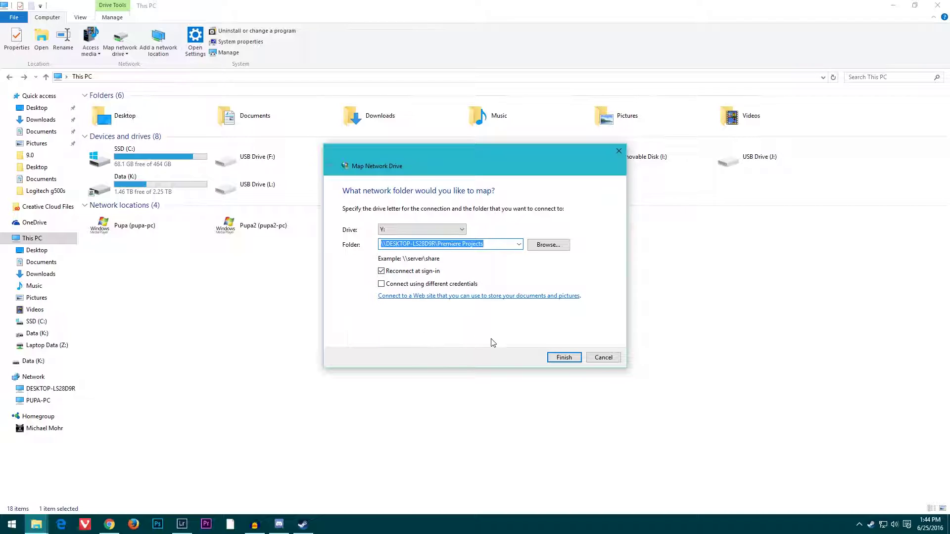
{"action": "left_click", "coordinate": [562, 357]}
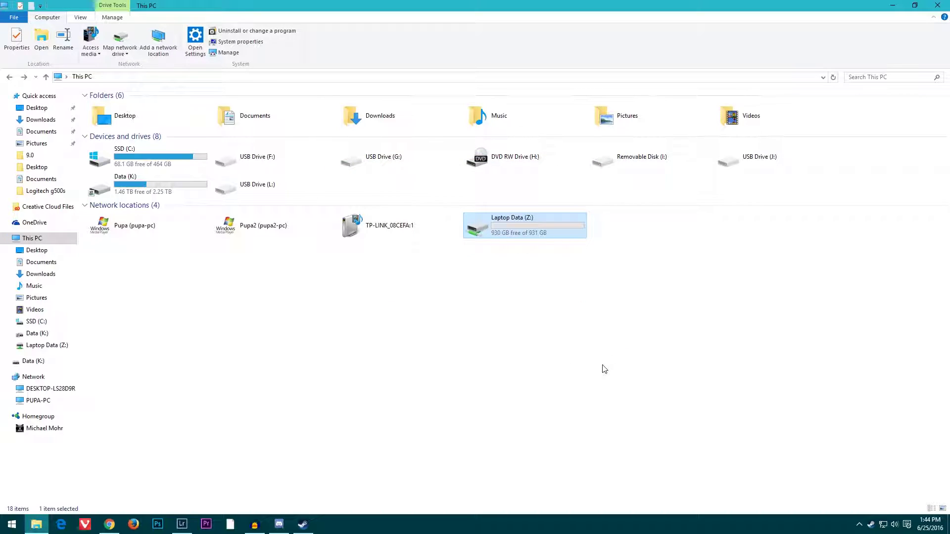
Refresh This PC and open the newly mapped Premiere Projects (Y:) drive, then go back
{"action": "left_click", "coordinate": [834, 78]}
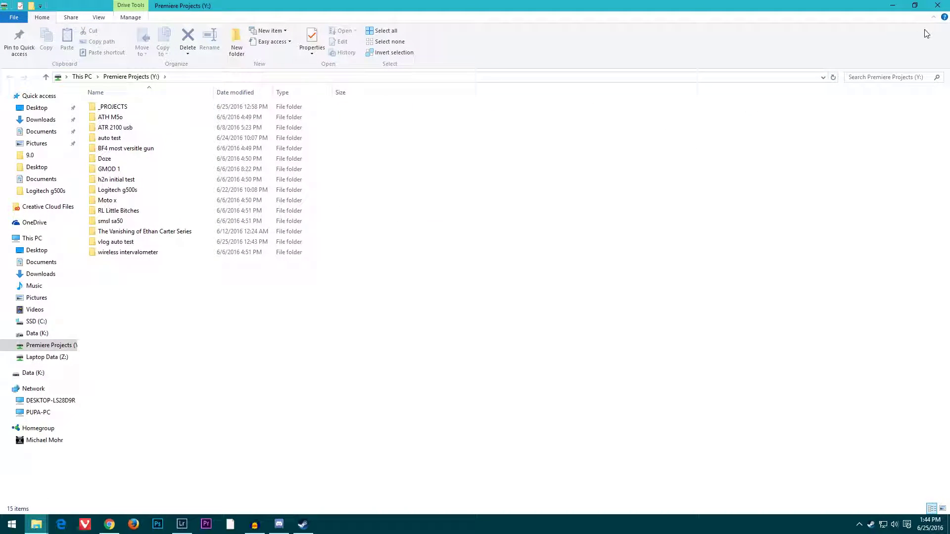
{"action": "left_click", "coordinate": [943, 7]}
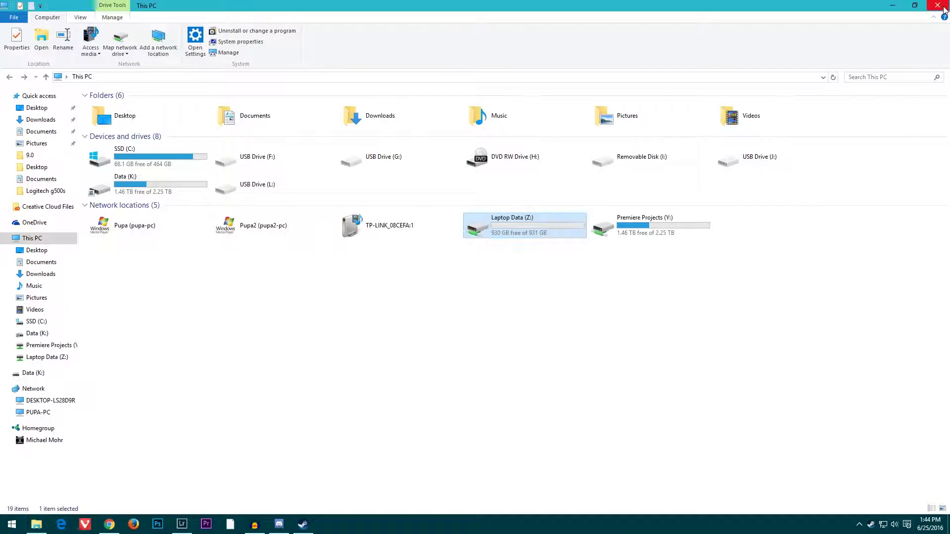
{"action": "left_click", "coordinate": [833, 77]}
{"action": "left_click", "coordinate": [534, 236]}
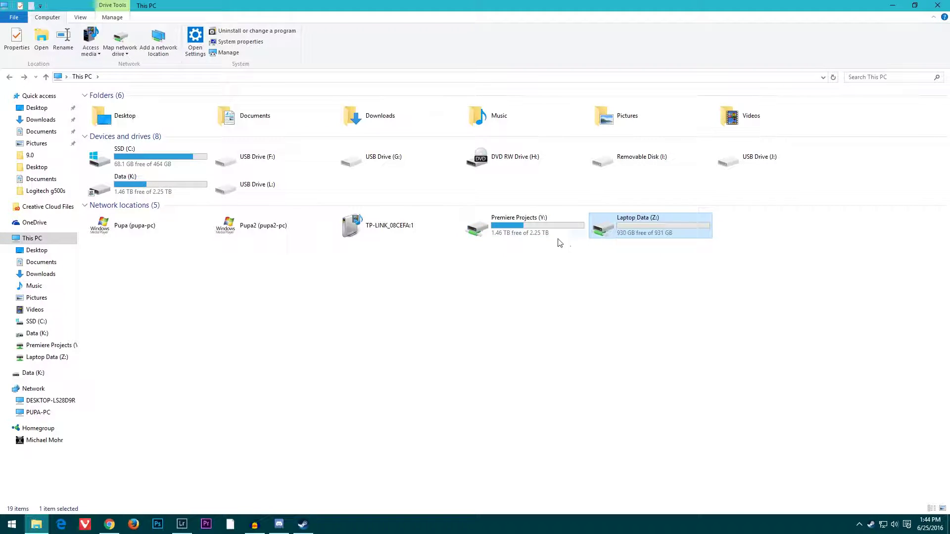
{"action": "key", "text": "Return"}
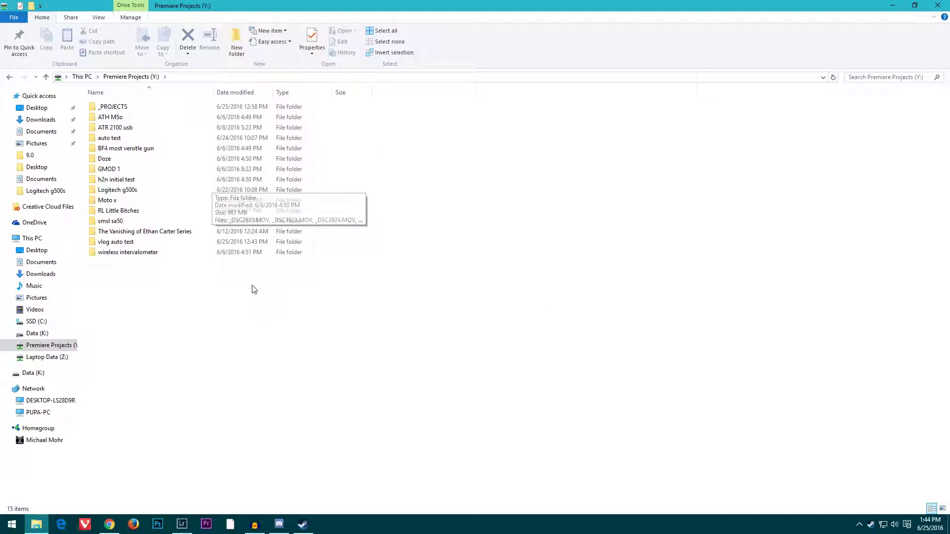
{"action": "key", "text": "BackSpace"}
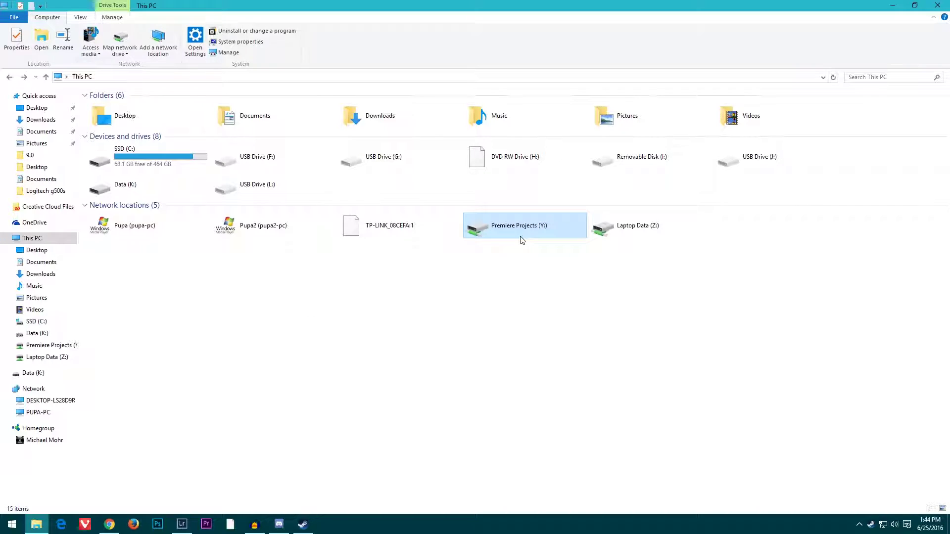
Browse into Laptop Data (Z:) twice, returning to This PC each time
{"action": "double_click", "coordinate": [615, 238]}
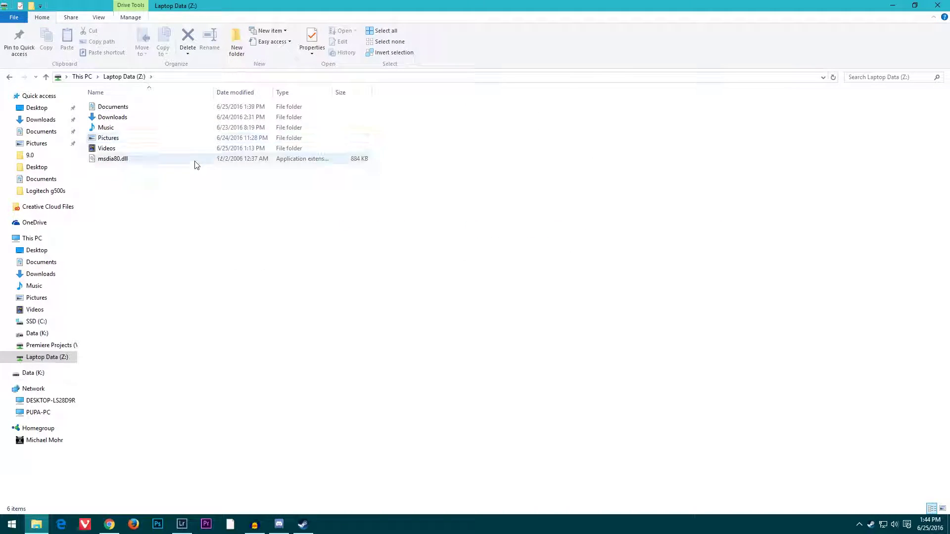
{"action": "key", "text": "BackSpace"}
{"action": "left_click", "coordinate": [582, 229]}
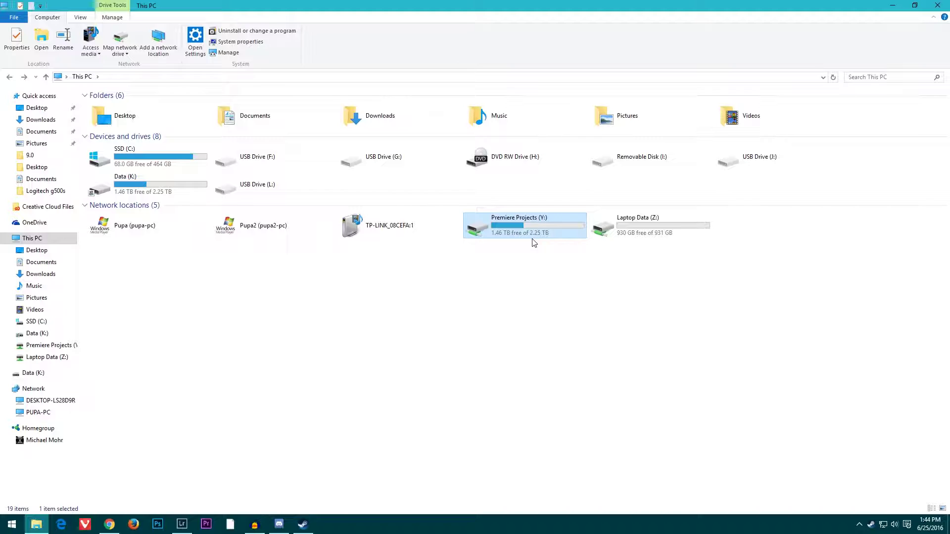
{"action": "key", "text": "Right"}
{"action": "key", "text": "Return"}
{"action": "key", "text": "BackSpace"}
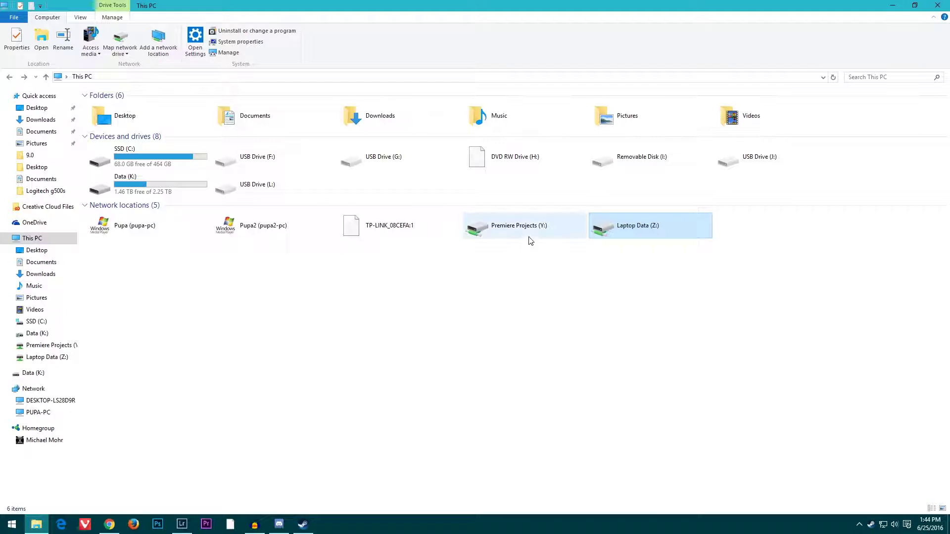
Reopen Y: and Z: once more, ending with Premiere Projects (Y:) selected in This PC
{"action": "key", "text": "Left"}
{"action": "key", "text": "Return"}
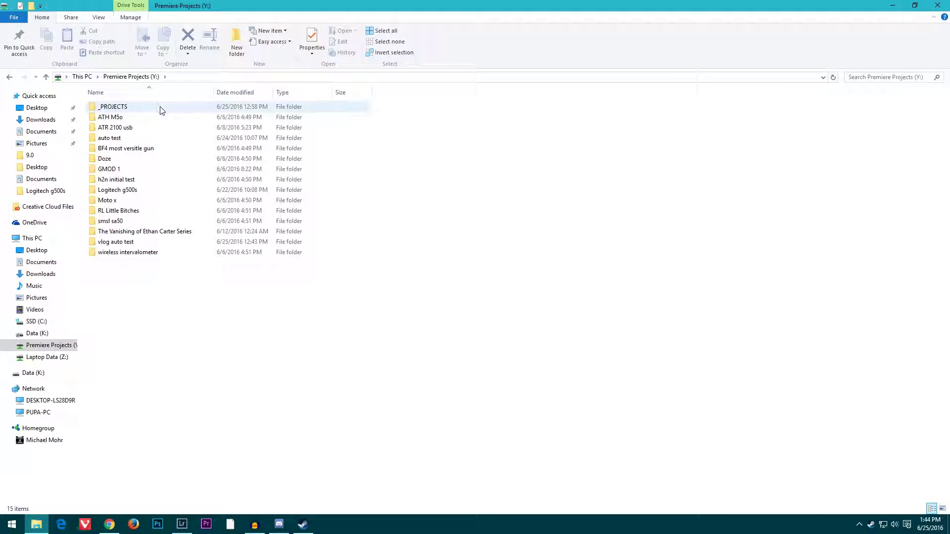
{"action": "key", "text": "BackSpace"}
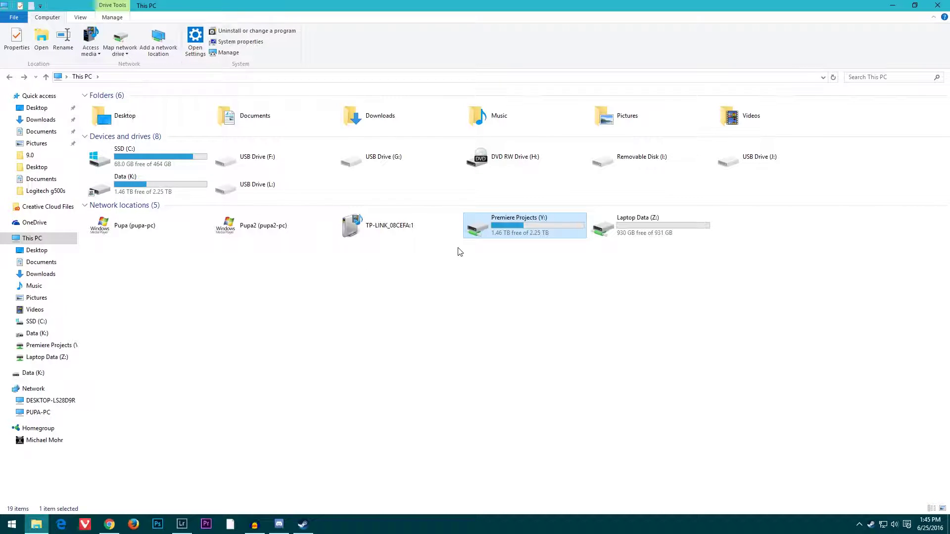
{"action": "double_click", "coordinate": [606, 233]}
{"action": "key", "text": "BackSpace"}
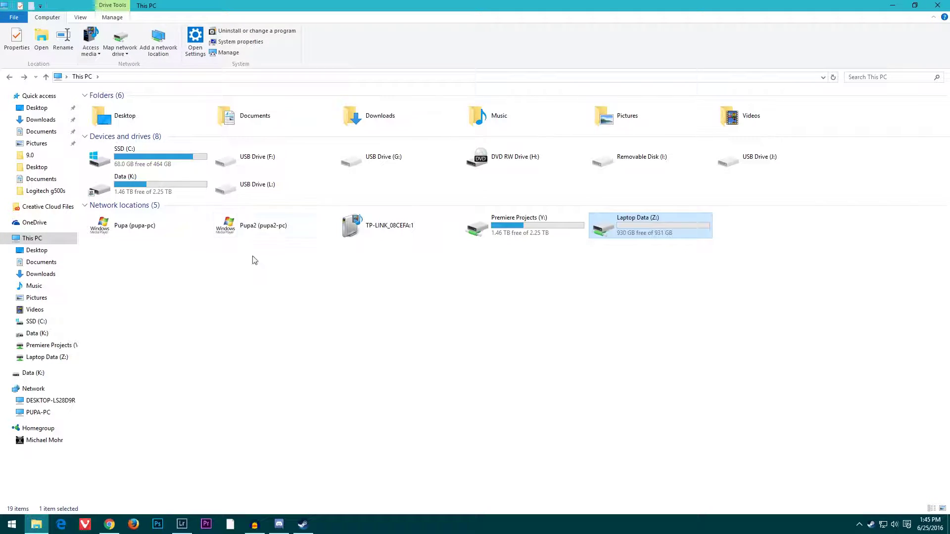
{"action": "left_click", "coordinate": [549, 237]}
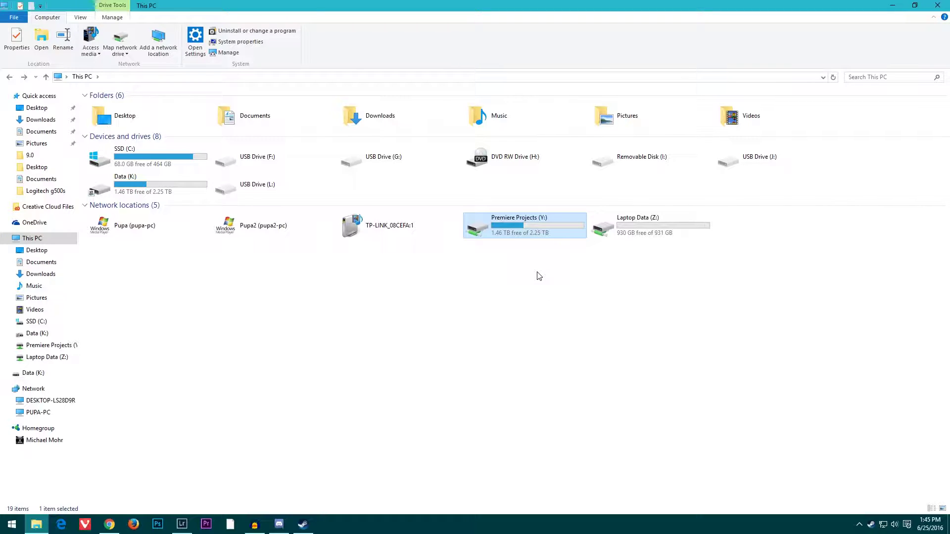
Disconnect Premiere Projects (Y:) and refresh This PC until the drive is gone
{"action": "right_click", "coordinate": [527, 238]}
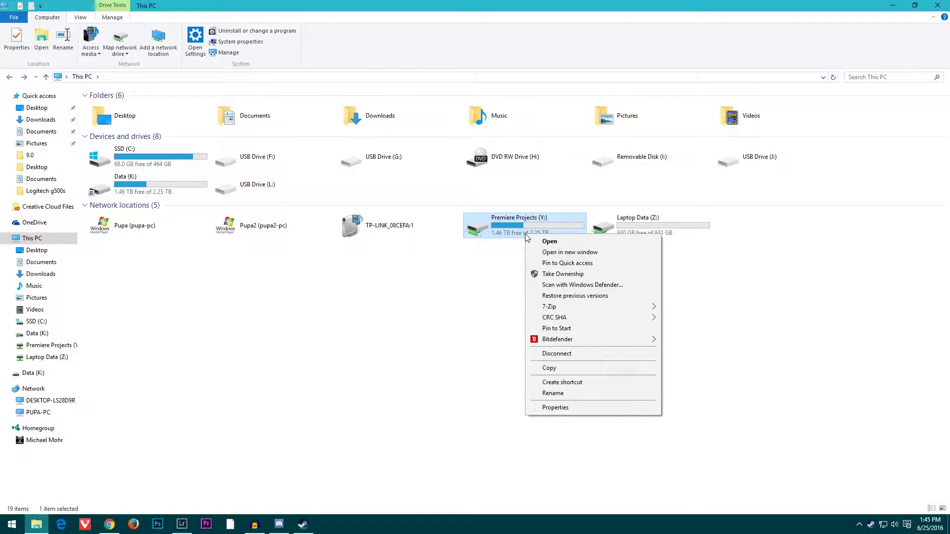
{"action": "left_click", "coordinate": [563, 355]}
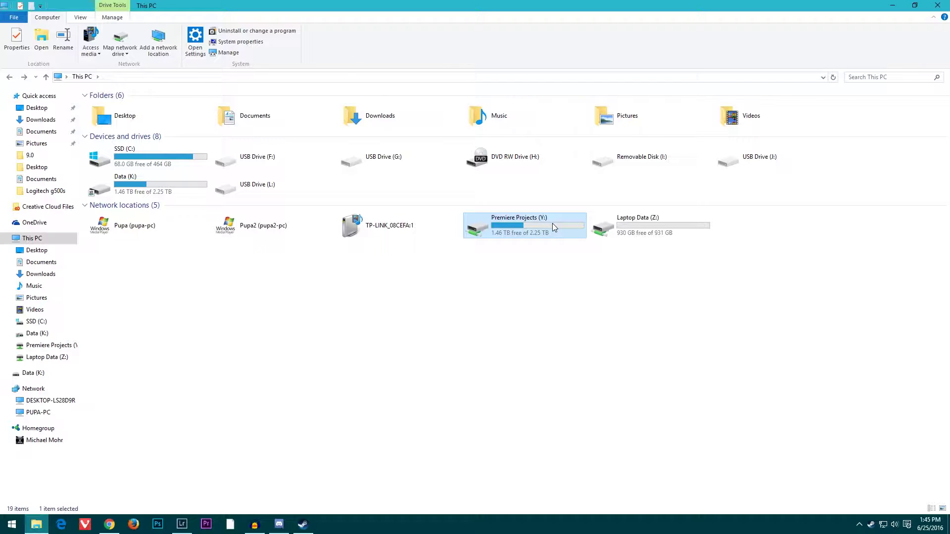
{"action": "left_click", "coordinate": [833, 77]}
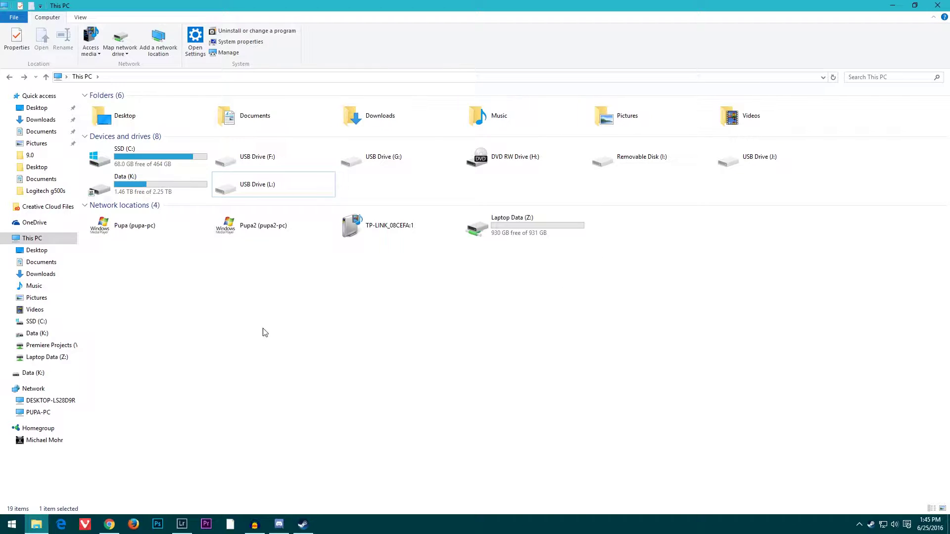
{"action": "left_click", "coordinate": [833, 76]}
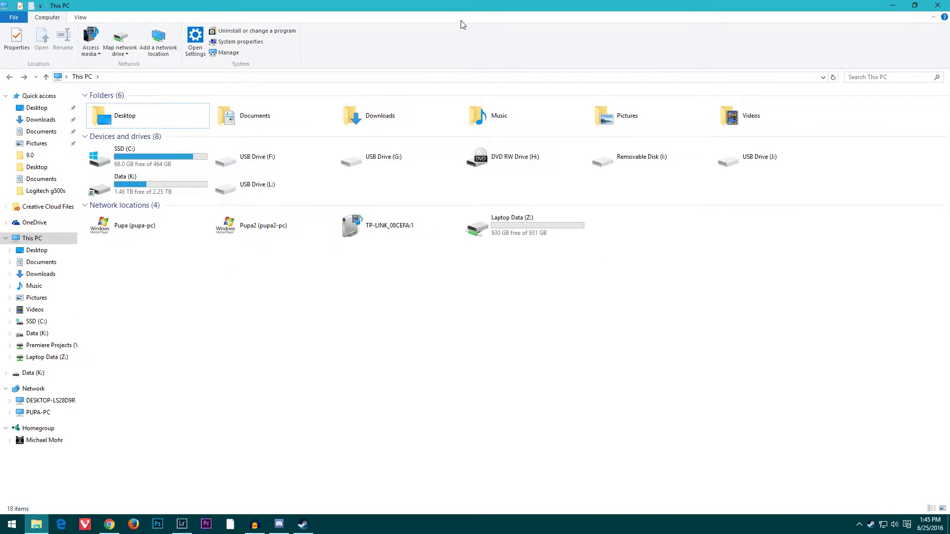
Close Explorer and open a new, maximized File Explorer window at Quick access
{"action": "double_click", "coordinate": [554, 6]}
{"action": "key", "text": "alt+F4"}
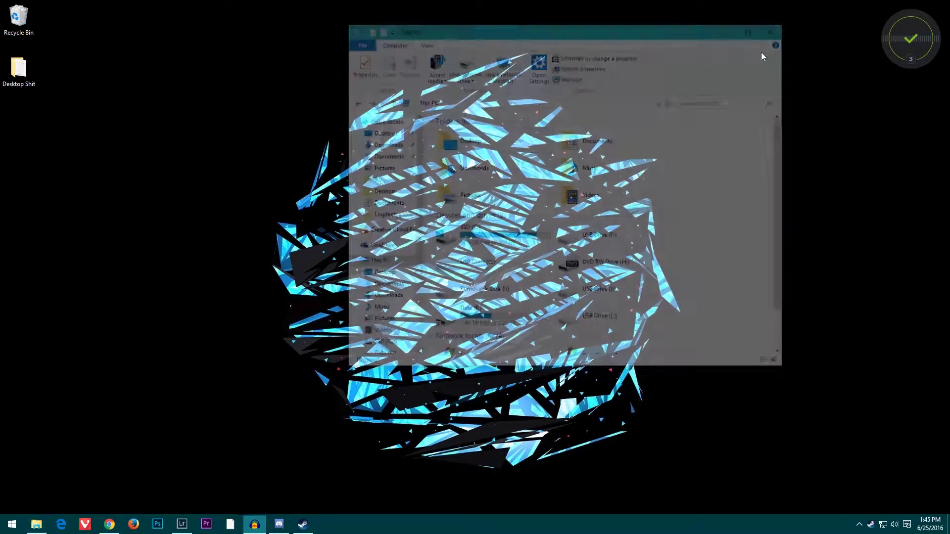
{"action": "key", "text": "super+e"}
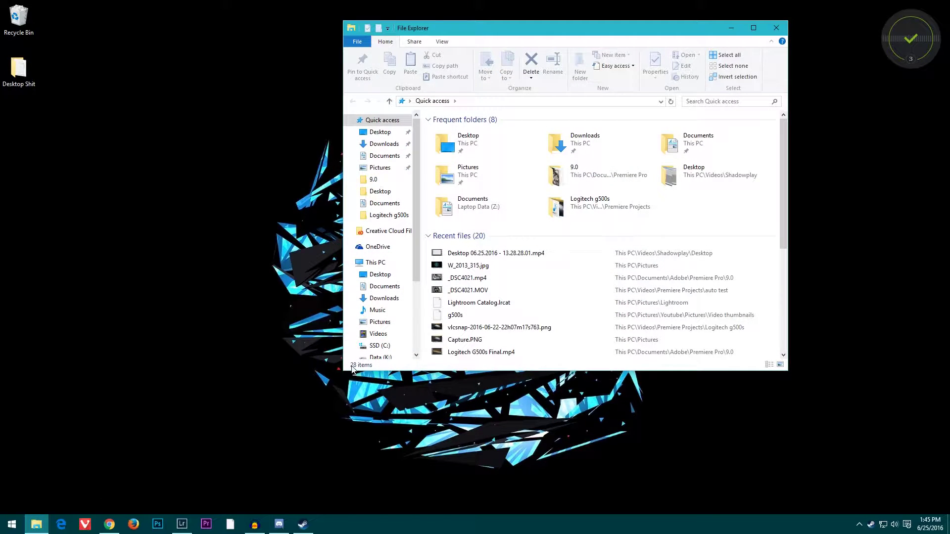
{"action": "scroll", "coordinate": [393, 297], "scroll_direction": "down", "scroll_amount": 1}
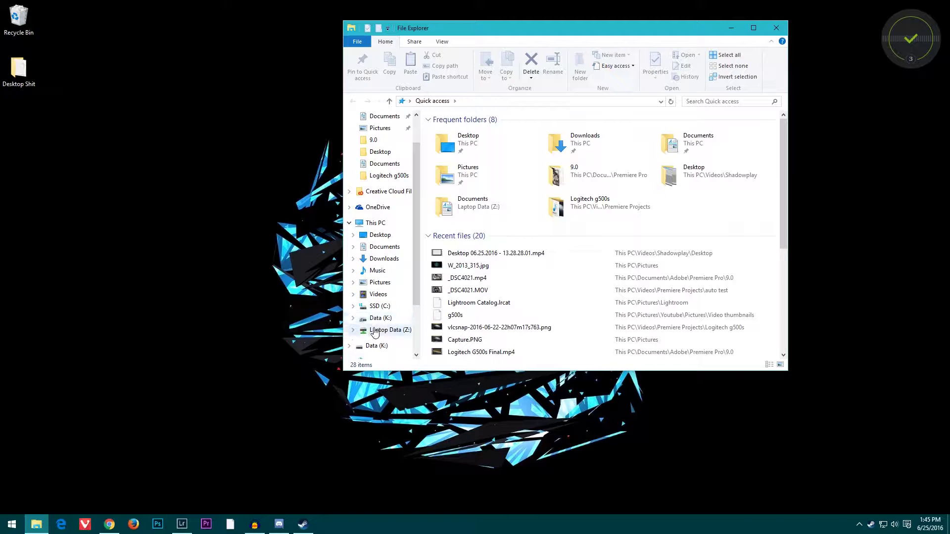
{"action": "left_click", "coordinate": [753, 28]}
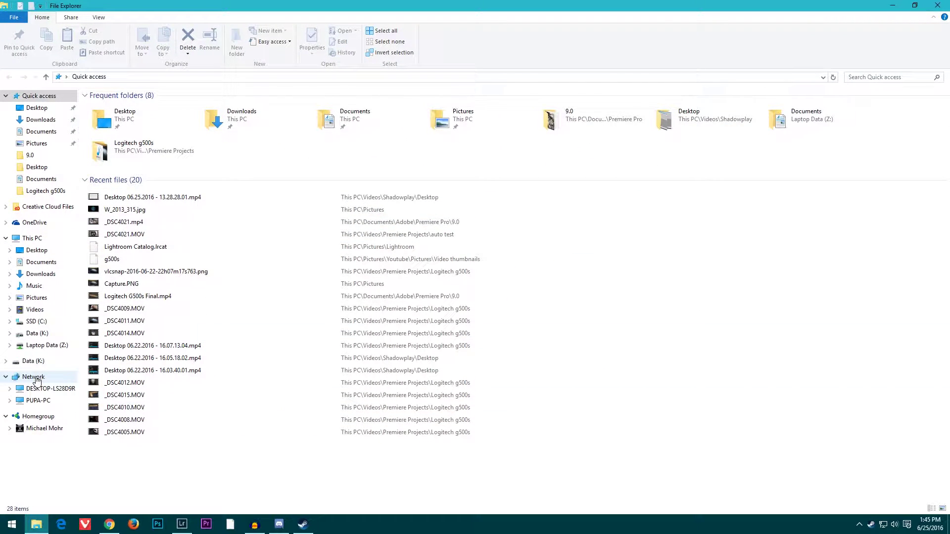
Go to Network, open DESKTOP-LS28D9R and select its Premiere Projects share
{"action": "left_click", "coordinate": [38, 377]}
{"action": "left_click", "coordinate": [45, 389]}
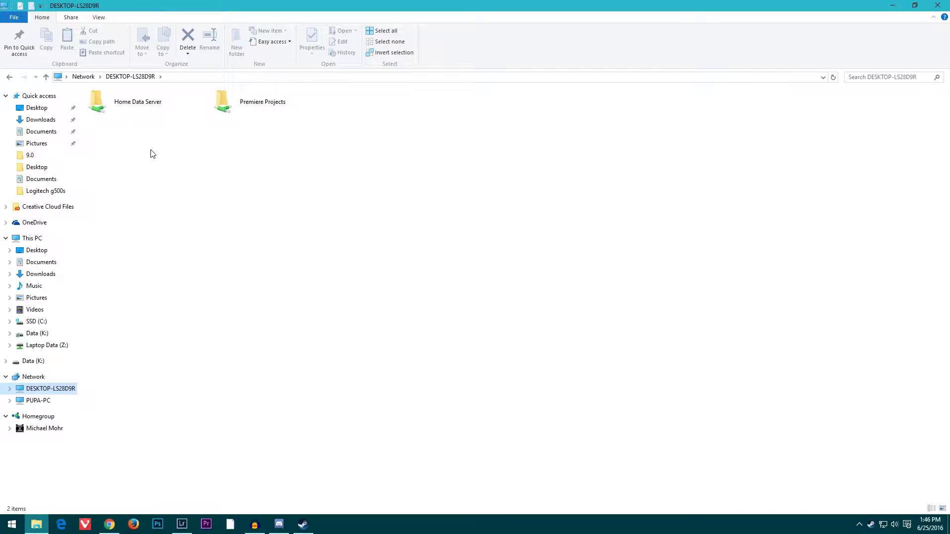
{"action": "left_click", "coordinate": [239, 106]}
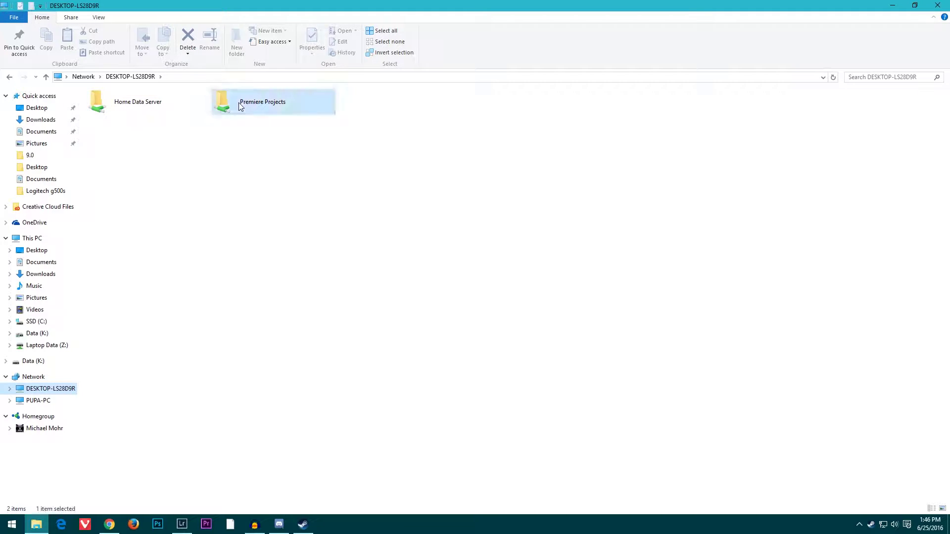
{"action": "right_click", "coordinate": [241, 107]}
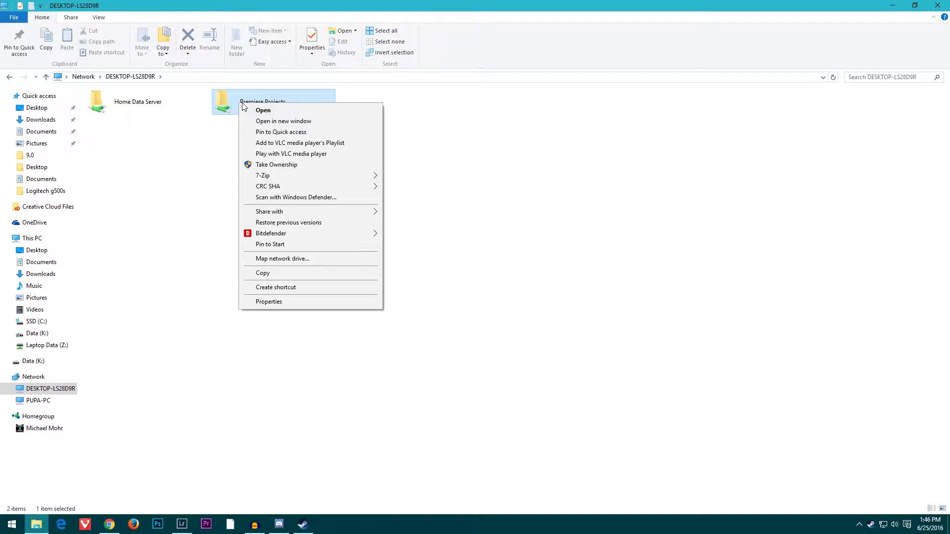
{"action": "left_click", "coordinate": [277, 302]}
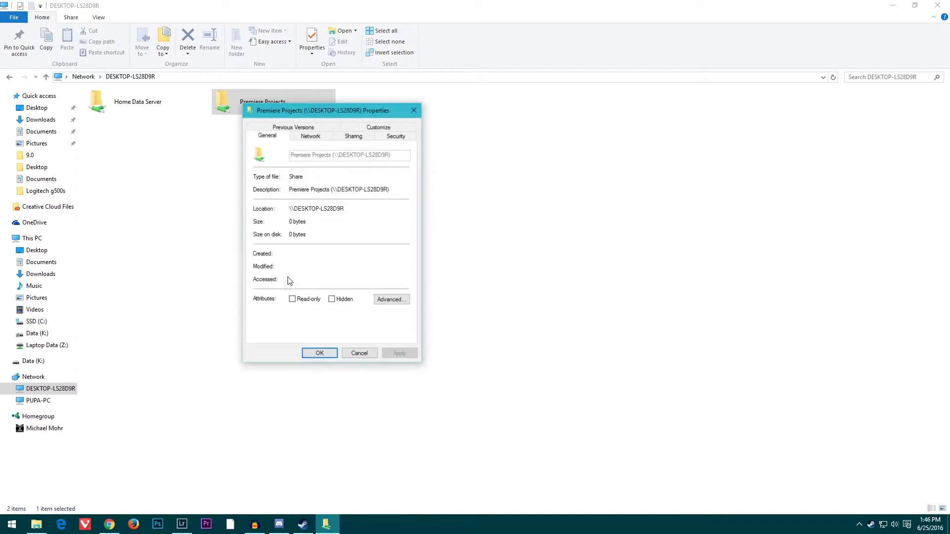
{"action": "left_click", "coordinate": [345, 138]}
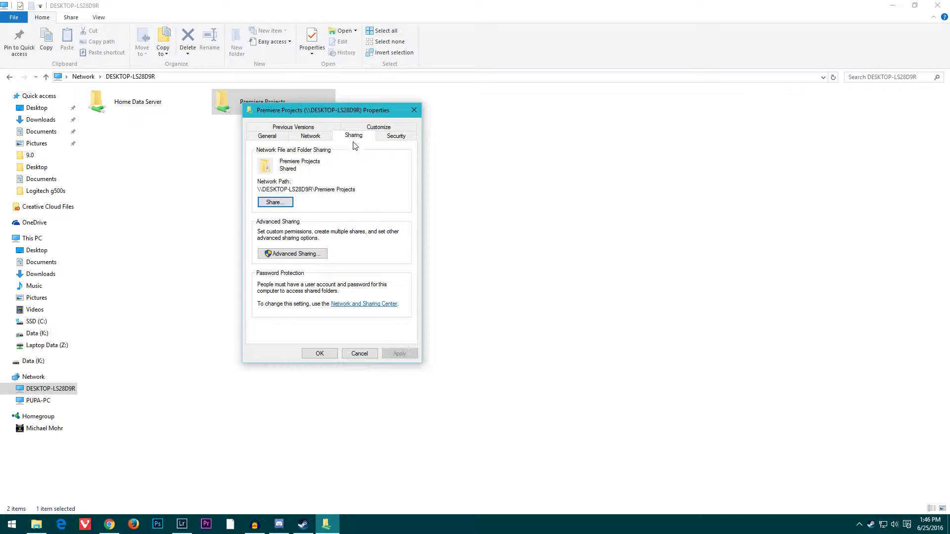
{"action": "left_click", "coordinate": [290, 255]}
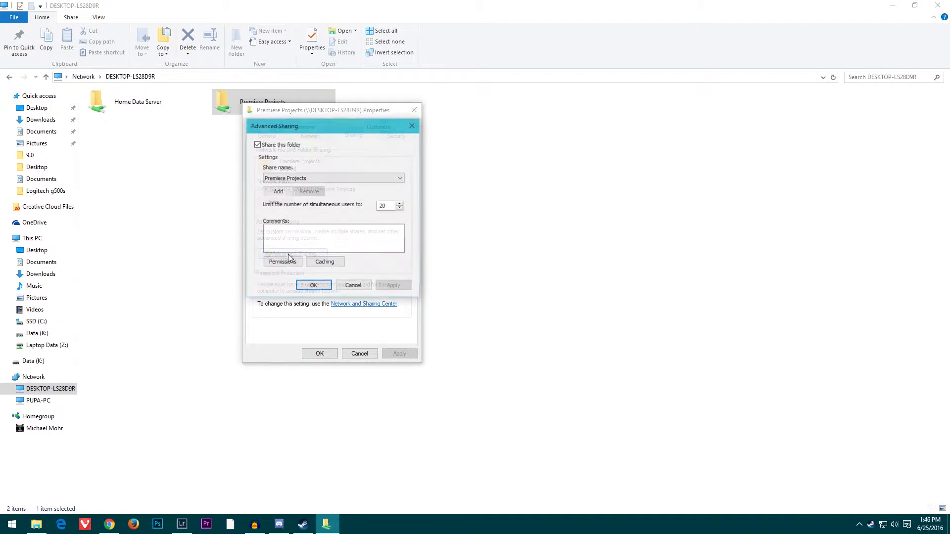
{"action": "left_click", "coordinate": [257, 144]}
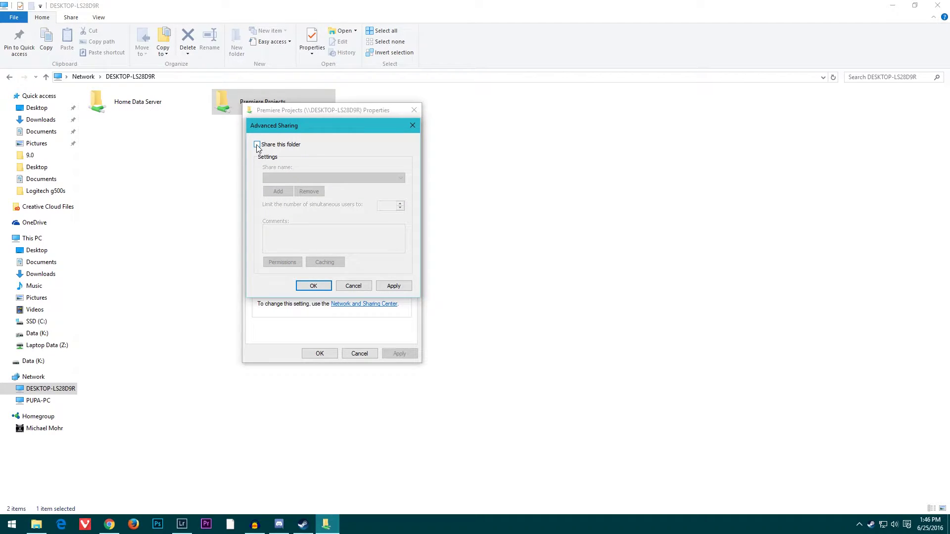
{"action": "left_click", "coordinate": [360, 286]}
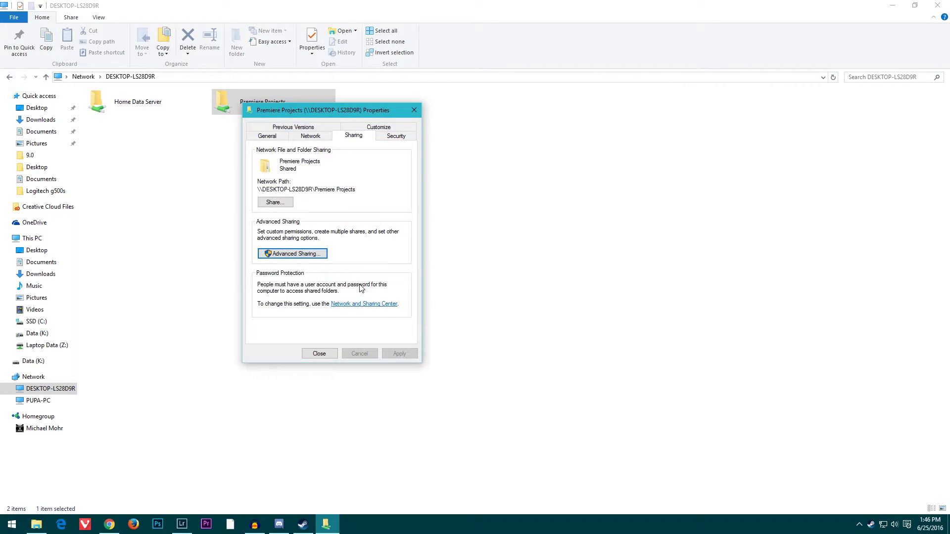
{"action": "left_click", "coordinate": [329, 356]}
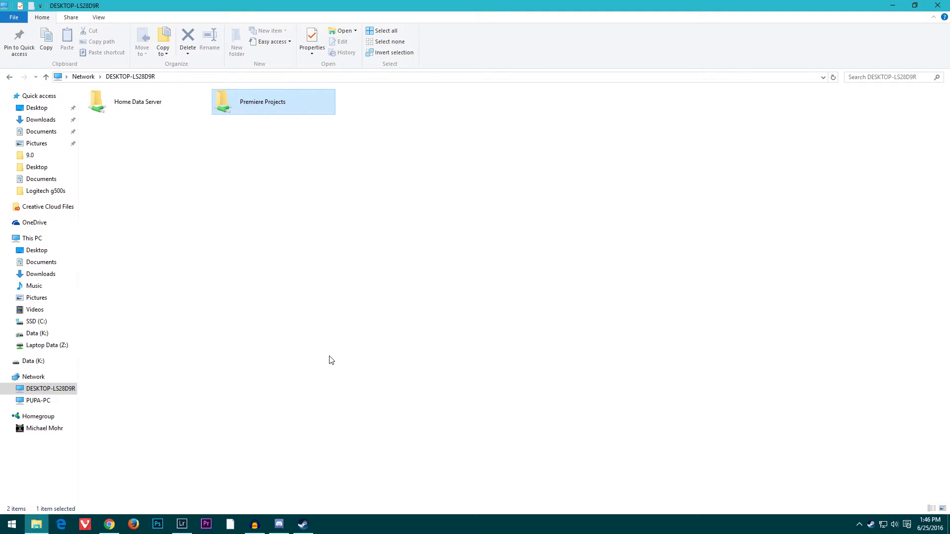